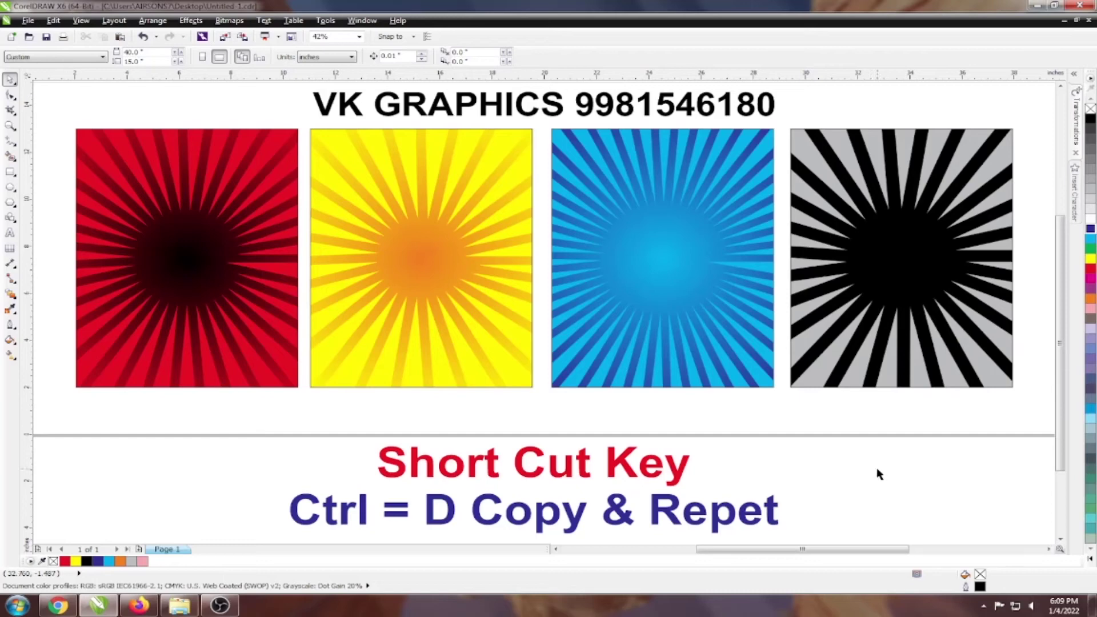
Step: Move the four-panel sample group below the shortcut text
{"action": "scroll", "coordinate": [501, 203], "scroll_direction": "down", "scroll_amount": 3}
{"action": "left_click", "coordinate": [370, 210]}
{"action": "left_click_drag", "start_coordinate": [448, 212], "coordinate": [448, 412]}
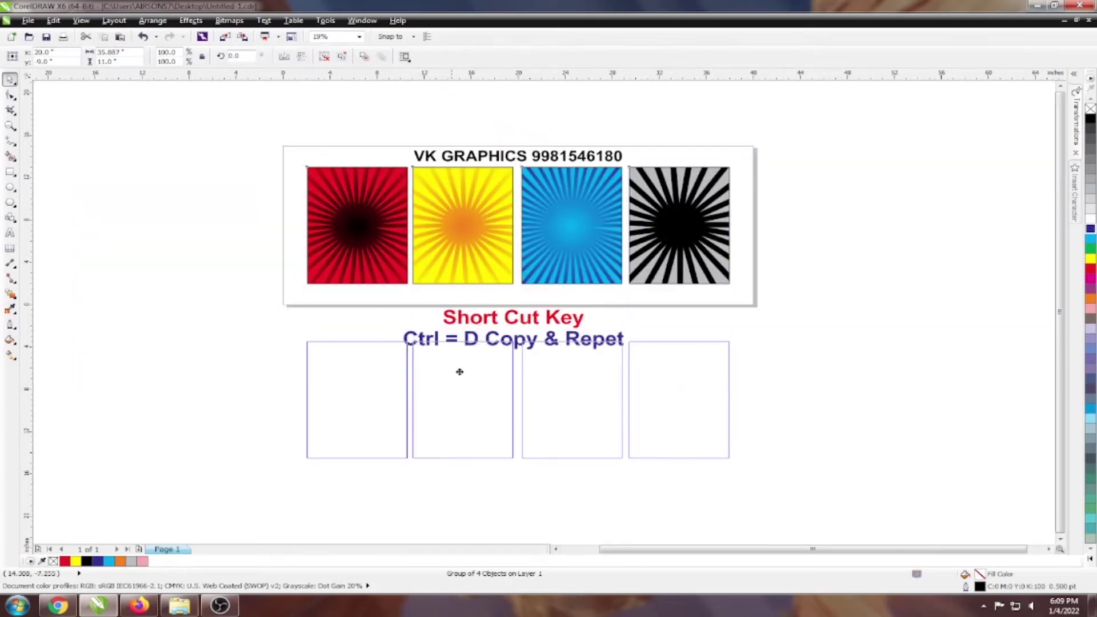
Step: Draw a portrait rectangle frame and a thin strip beside it
{"action": "left_click", "coordinate": [10, 171]}
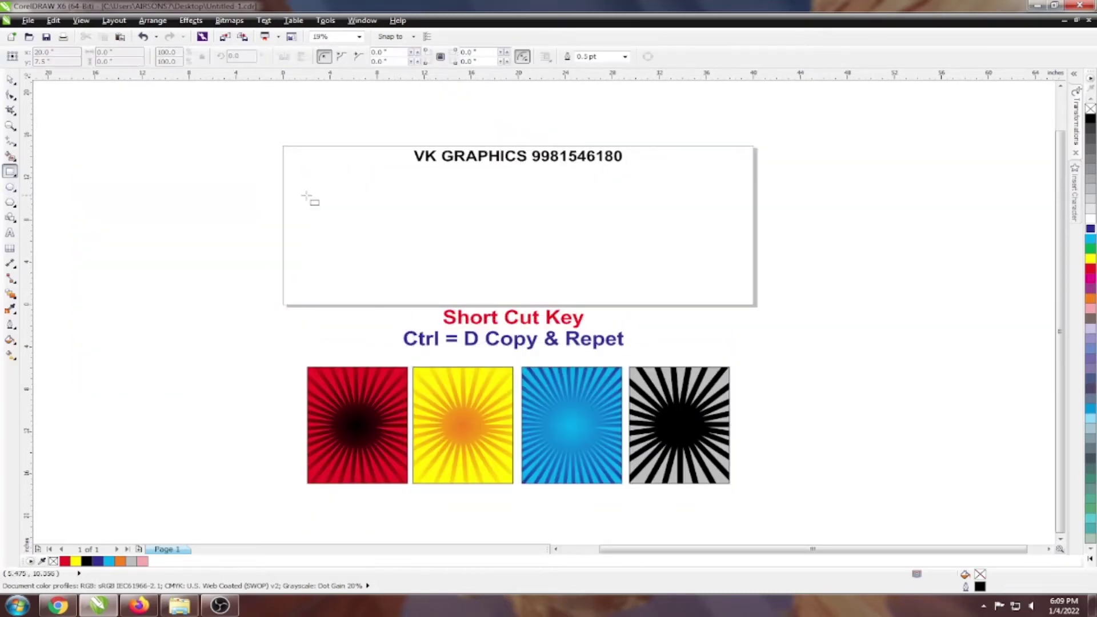
{"action": "mouse_move", "coordinate": [355, 179]}
{"action": "left_mouse_down"}
{"action": "mouse_move", "coordinate": [442, 291]}
{"action": "mouse_move", "coordinate": [458, 294]}
{"action": "left_mouse_up"}
{"action": "key", "text": "space"}
{"action": "key", "text": "Escape"}
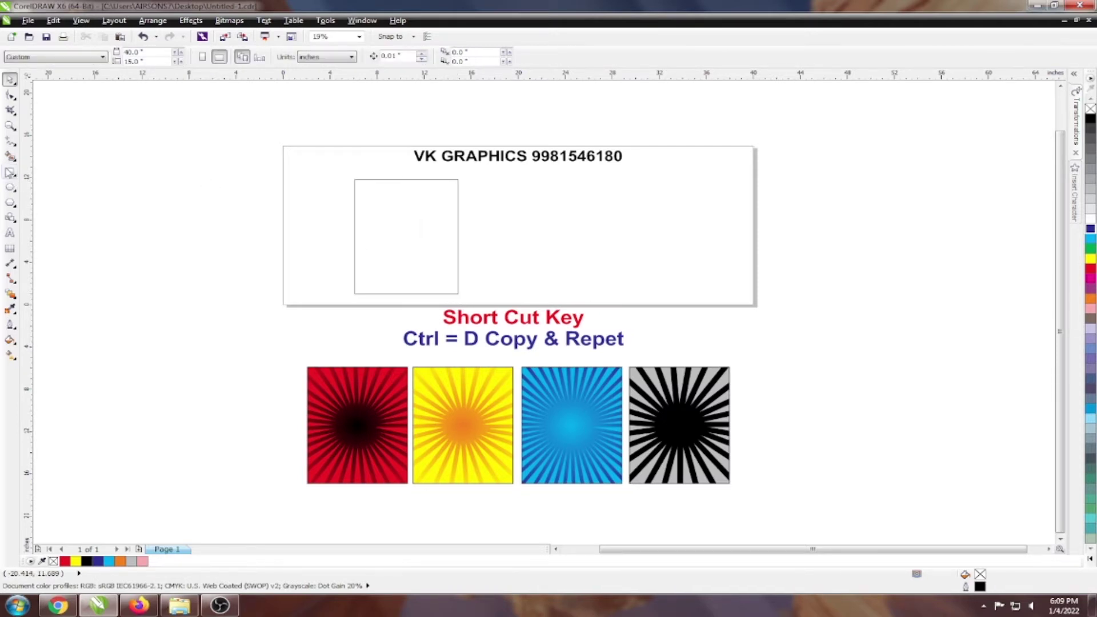
{"action": "left_click", "coordinate": [11, 172]}
{"action": "left_click_drag", "start_coordinate": [515, 200], "coordinate": [613, 212]}
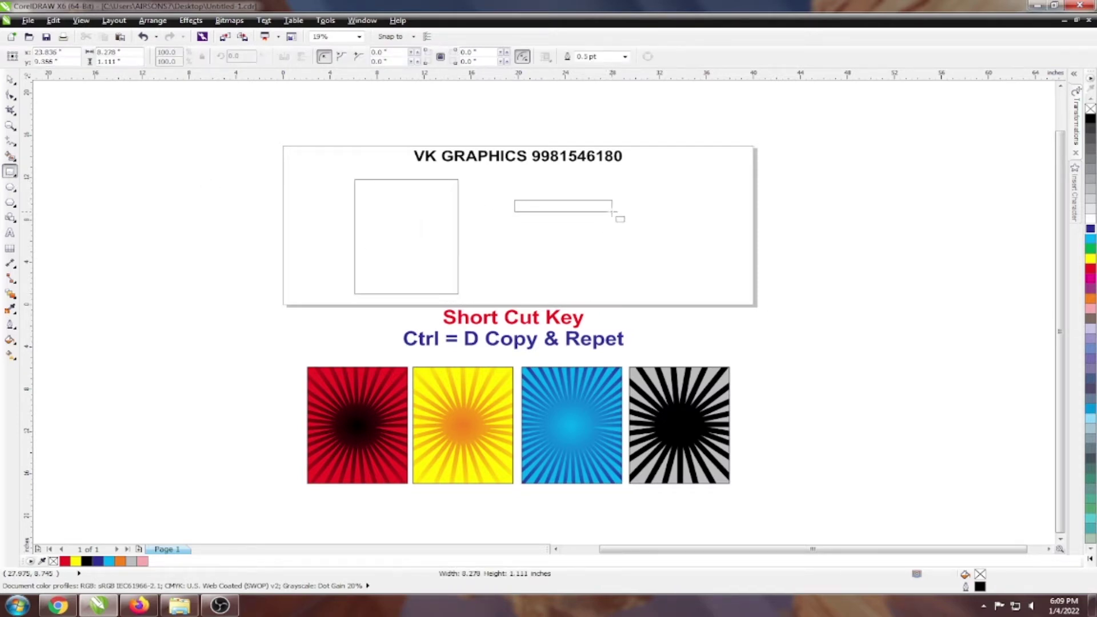
Step: Reduce the thin strip's height
{"action": "scroll", "coordinate": [612, 212], "scroll_direction": "up", "scroll_amount": 2}
{"action": "scroll", "coordinate": [566, 212], "scroll_direction": "up", "scroll_amount": 4}
{"action": "key", "text": "space"}
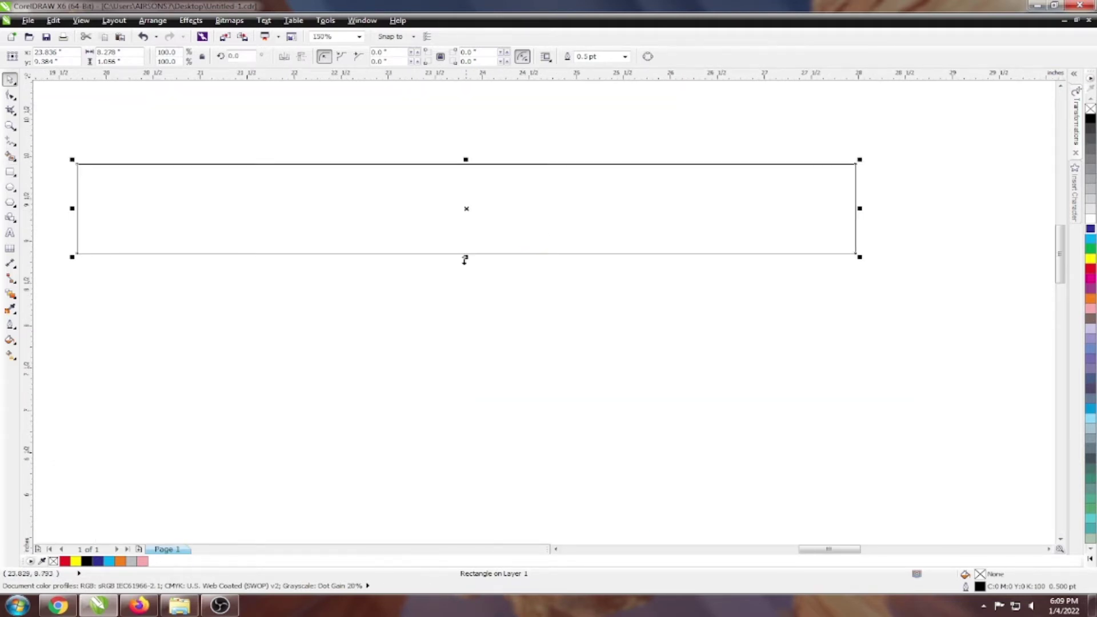
{"action": "left_click_drag", "start_coordinate": [464, 261], "coordinate": [464, 221]}
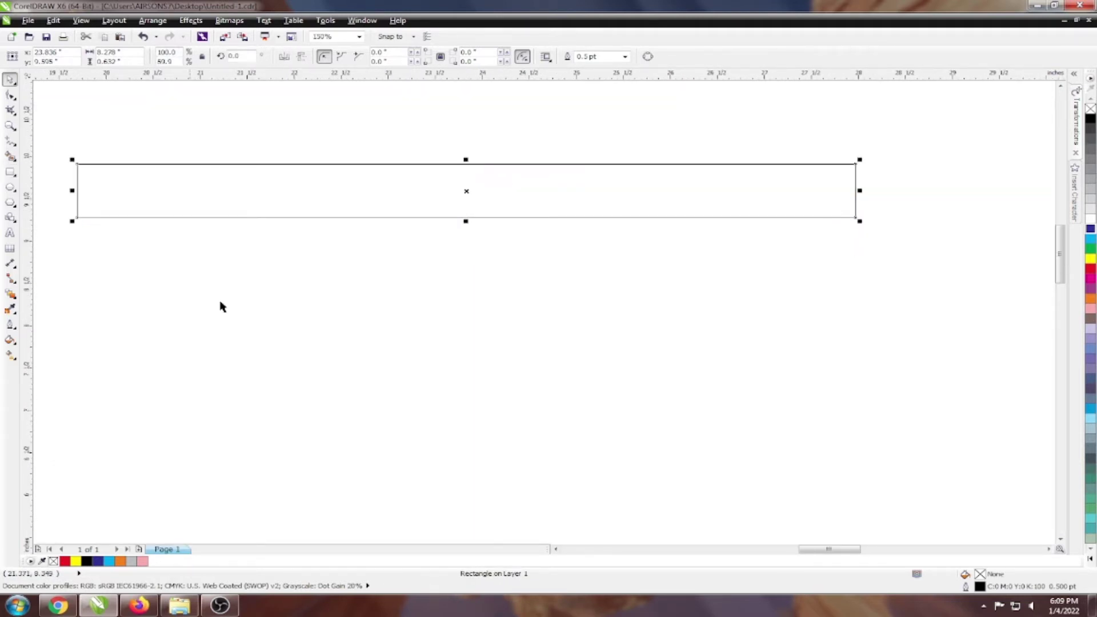
Step: Fill the strip with a linear gradient from orange to yellow
{"action": "left_click", "coordinate": [12, 354]}
{"action": "left_click_drag", "start_coordinate": [76, 184], "coordinate": [854, 204]}
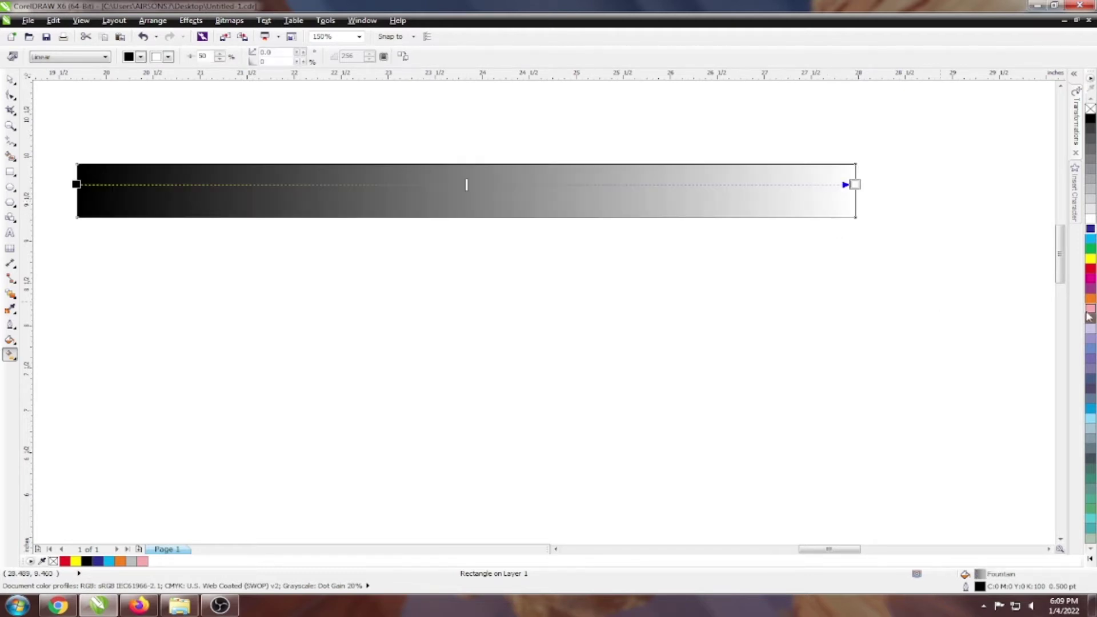
{"action": "left_click_drag", "start_coordinate": [68, 192], "coordinate": [73, 193]}
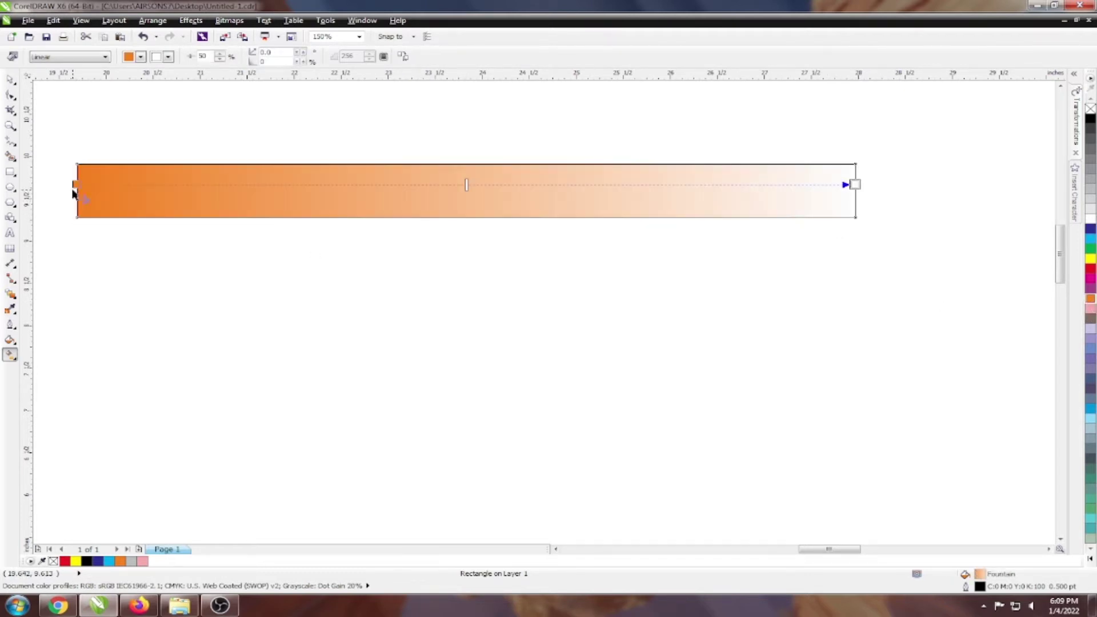
{"action": "mouse_move", "coordinate": [1092, 261]}
{"action": "left_mouse_down"}
{"action": "mouse_move", "coordinate": [851, 199]}
{"action": "mouse_move", "coordinate": [855, 185]}
{"action": "left_mouse_up"}
{"action": "key", "text": "space"}
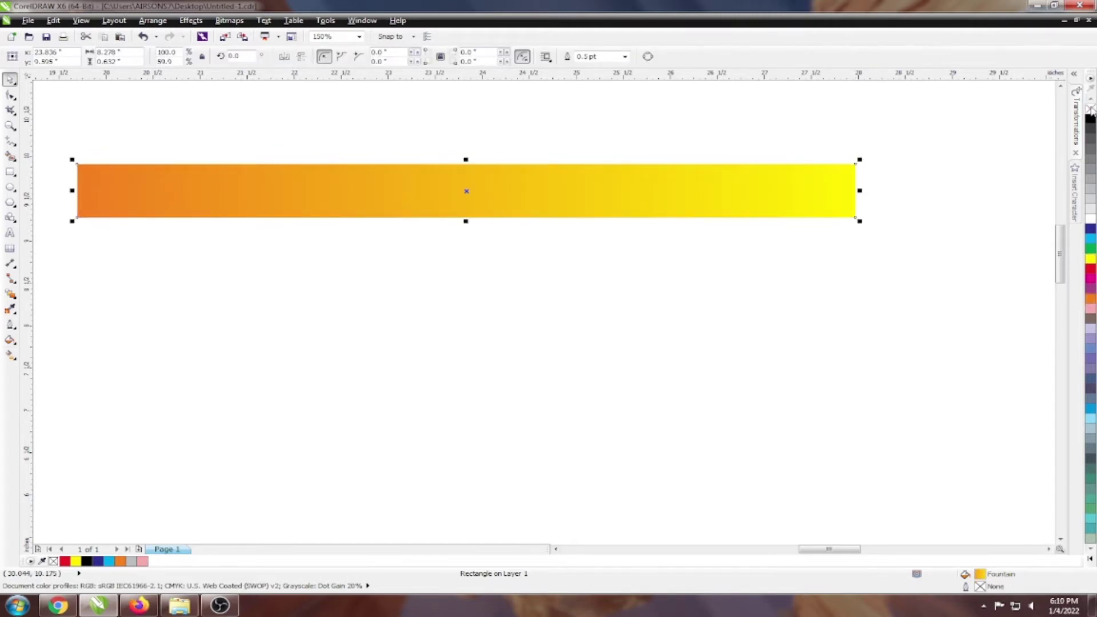
{"action": "scroll", "coordinate": [784, 294], "scroll_direction": "down", "scroll_amount": 1}
Step: Make a rotated copy of the gradient strip and repeat it with Ctrl+D
{"action": "scroll", "coordinate": [733, 270], "scroll_direction": "down", "scroll_amount": 1}
{"action": "left_click", "coordinate": [709, 266]}
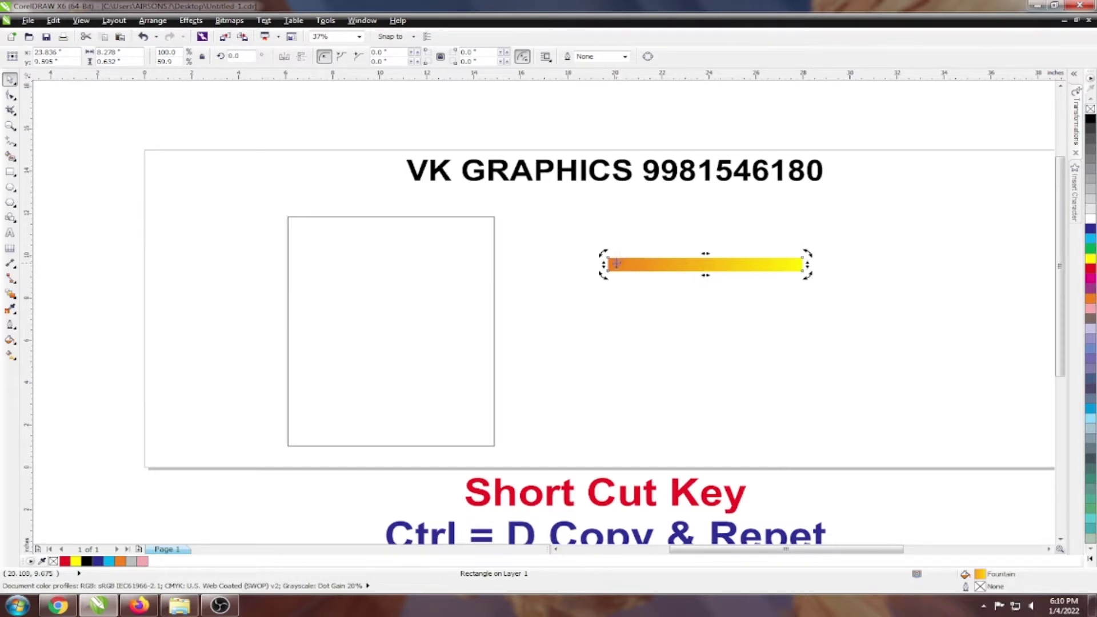
{"action": "left_click_drag", "start_coordinate": [602, 255], "coordinate": [597, 255]}
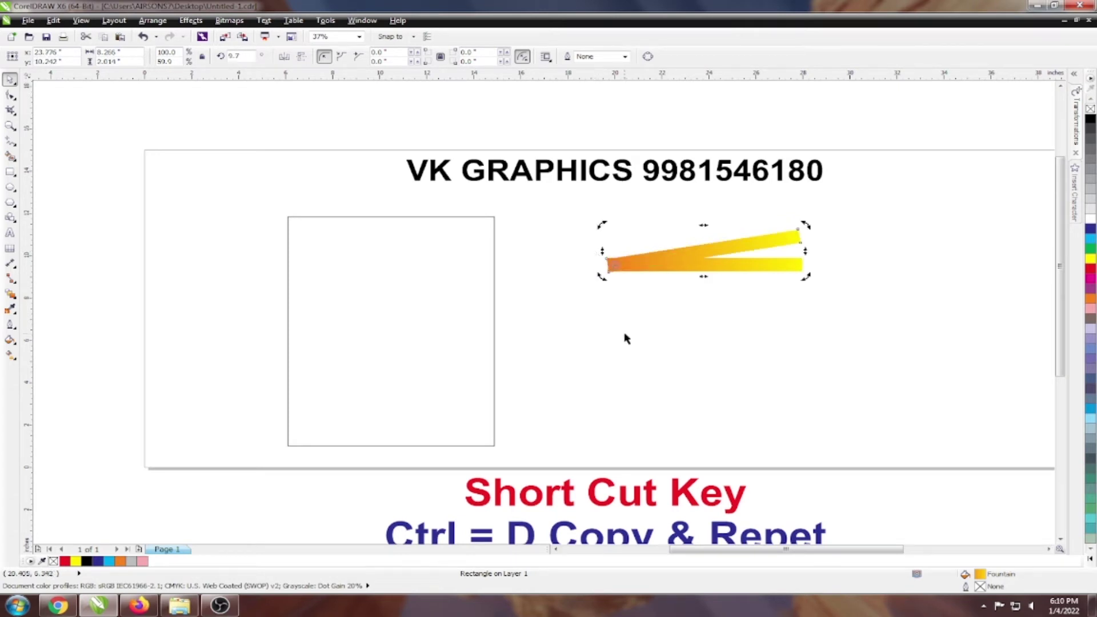
{"action": "key", "text": "ctrl+d"}
{"action": "key", "text": "ctrl+d"}
{"action": "key", "text": "ctrl+d"}
{"action": "key", "text": "ctrl+d"}
{"action": "key", "text": "ctrl+d"}
{"action": "key", "text": "ctrl+d"}
Step: Move the shortcut text to the upper right and zoom in on it
{"action": "scroll", "coordinate": [653, 274], "scroll_direction": "down", "scroll_amount": 2}
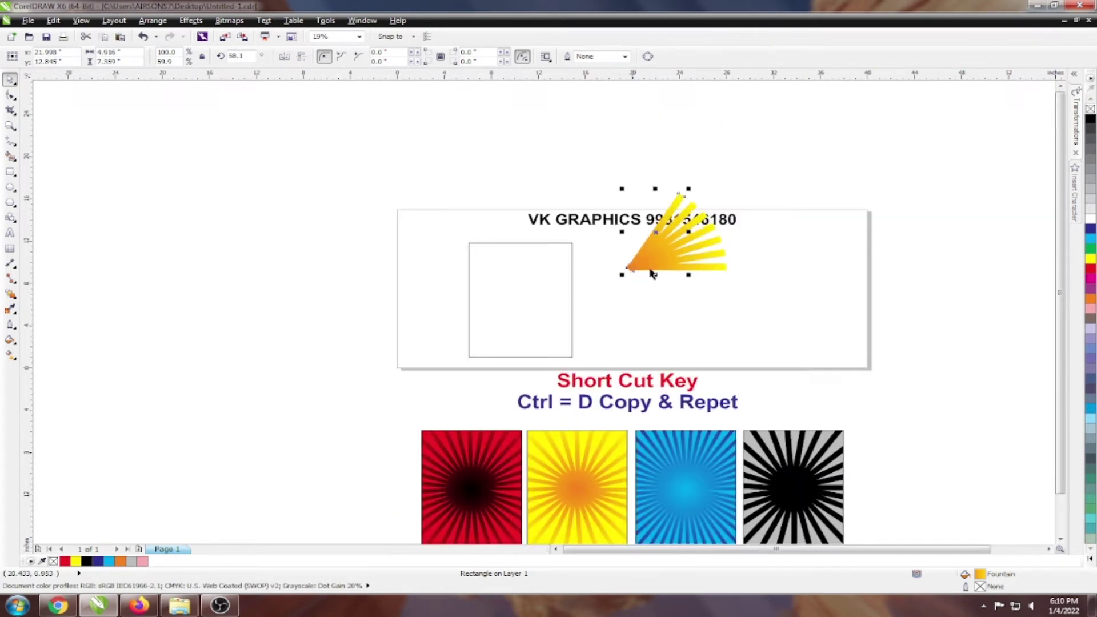
{"action": "mouse_move", "coordinate": [620, 381]}
{"action": "left_mouse_down"}
{"action": "mouse_move", "coordinate": [851, 196]}
{"action": "mouse_move", "coordinate": [743, 134]}
{"action": "left_mouse_up"}
{"action": "key", "text": "z"}
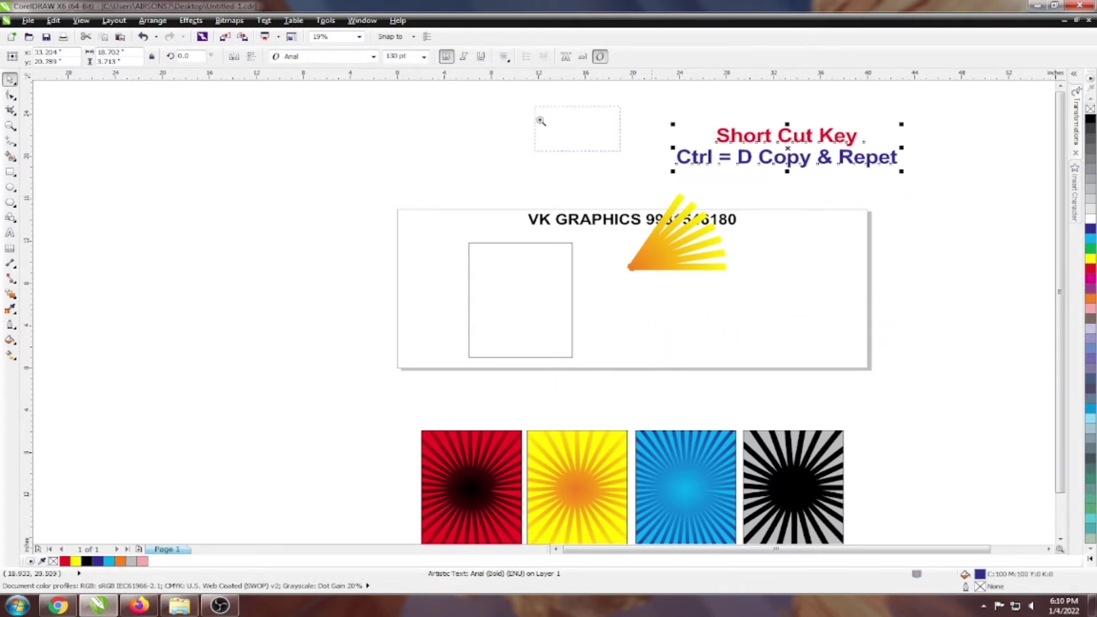
{"action": "left_click_drag", "start_coordinate": [538, 106], "coordinate": [959, 208]}
{"action": "key", "text": "space"}
{"action": "left_click_drag", "start_coordinate": [294, 212], "coordinate": [969, 364]}
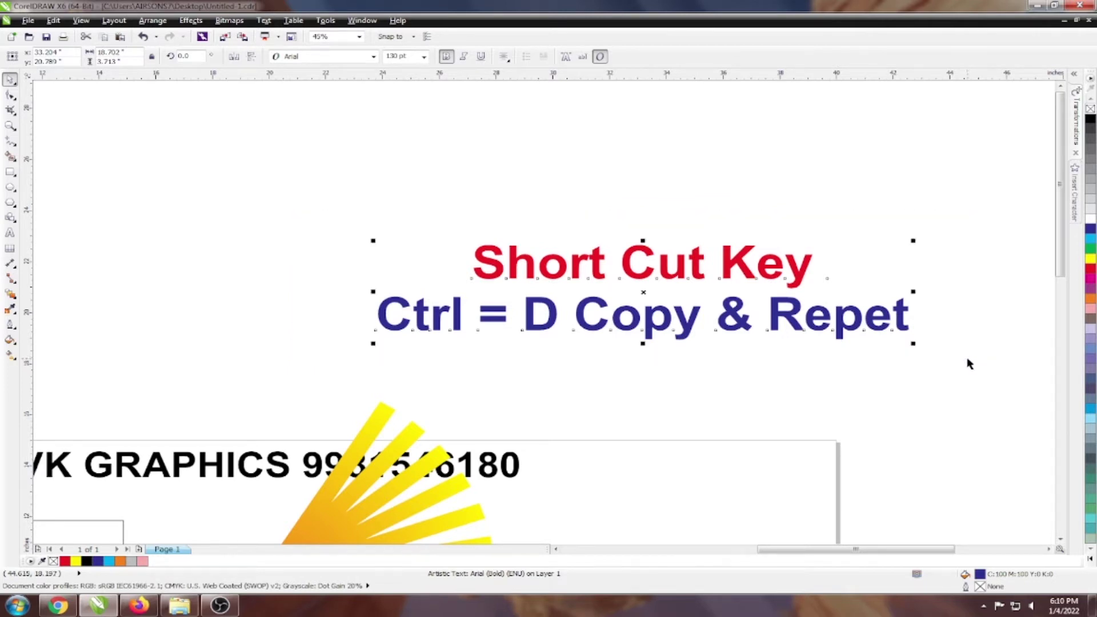
Step: Undo the fanned copies, leaving one tilted copy of the strip
{"action": "left_click", "coordinate": [966, 370]}
{"action": "scroll", "coordinate": [625, 207], "scroll_direction": "down", "scroll_amount": 2}
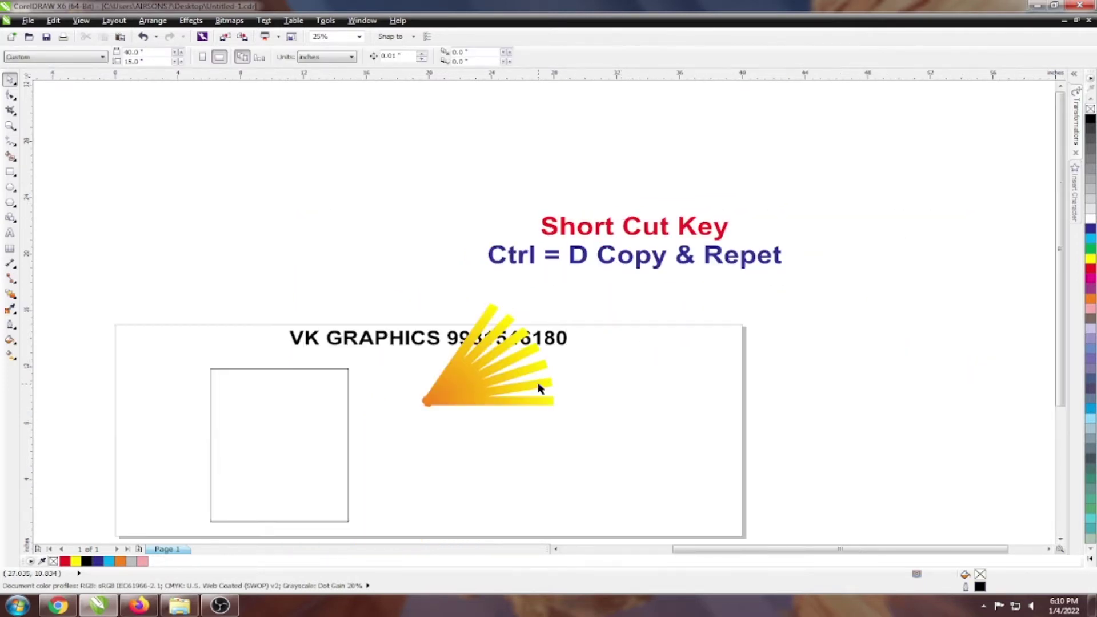
{"action": "key", "text": "ctrl+z"}
{"action": "key", "text": "ctrl+z"}
{"action": "key", "text": "ctrl+z"}
{"action": "key", "text": "ctrl+z"}
{"action": "key", "text": "ctrl+z"}
{"action": "key", "text": "ctrl+z"}
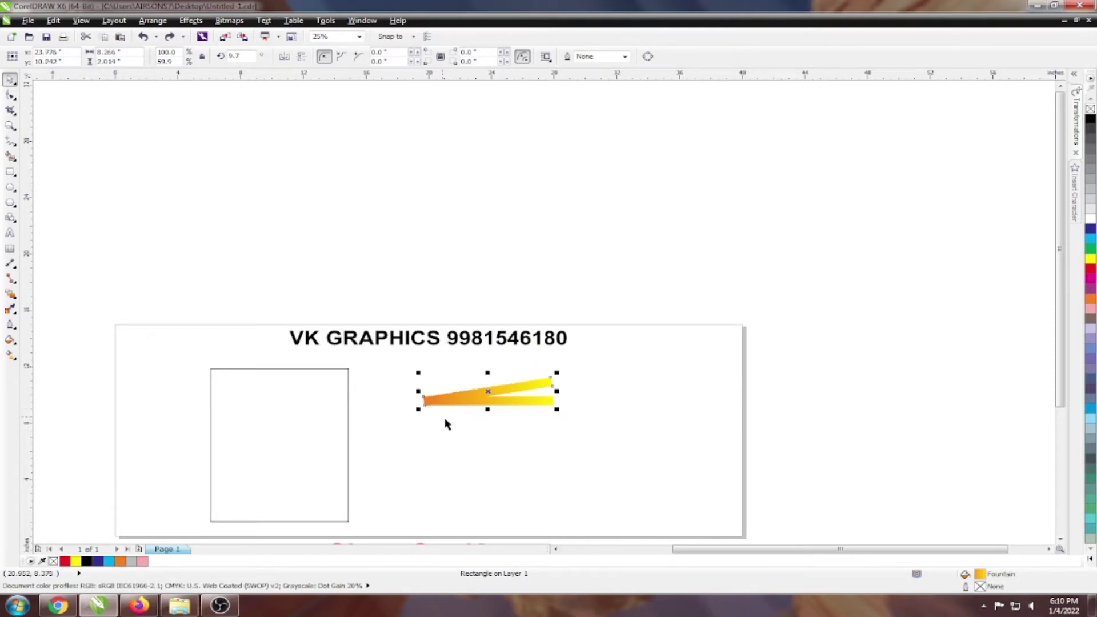
{"action": "key", "text": "ctrl+z"}
Step: Duplicate the strip rotated 12.5° repeatedly until the rays form a full circle
{"action": "scroll", "coordinate": [444, 417], "scroll_direction": "up", "scroll_amount": 1}
{"action": "left_click", "coordinate": [486, 394]}
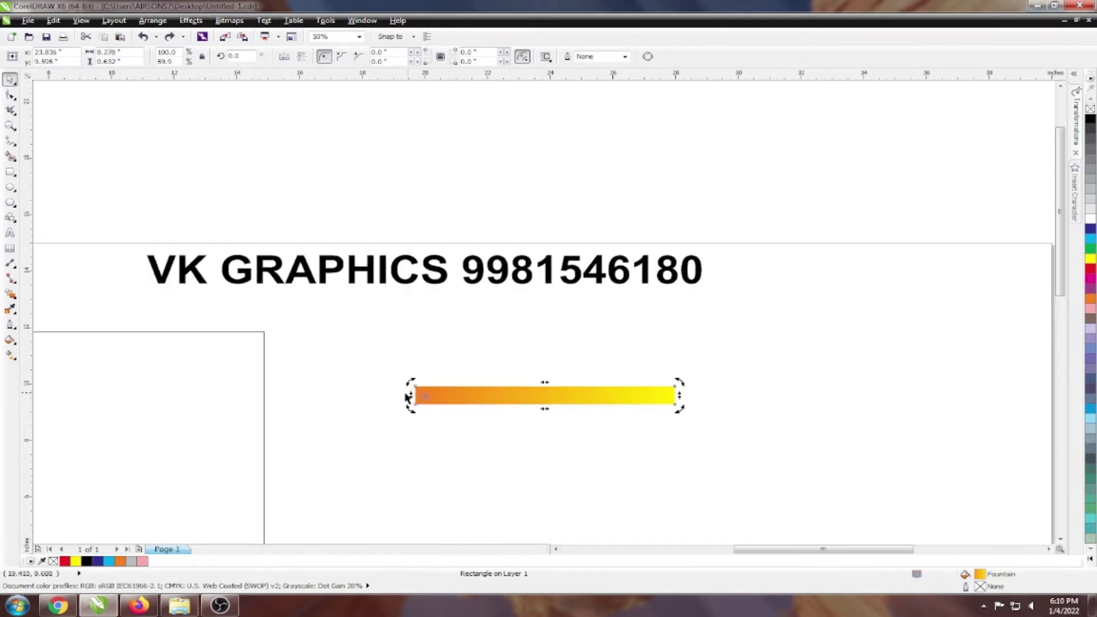
{"action": "scroll", "coordinate": [408, 396], "scroll_direction": "up", "scroll_amount": 1}
{"action": "left_click_drag", "start_coordinate": [415, 379], "coordinate": [393, 373]}
{"action": "scroll", "coordinate": [393, 373], "scroll_direction": "down", "scroll_amount": 2}
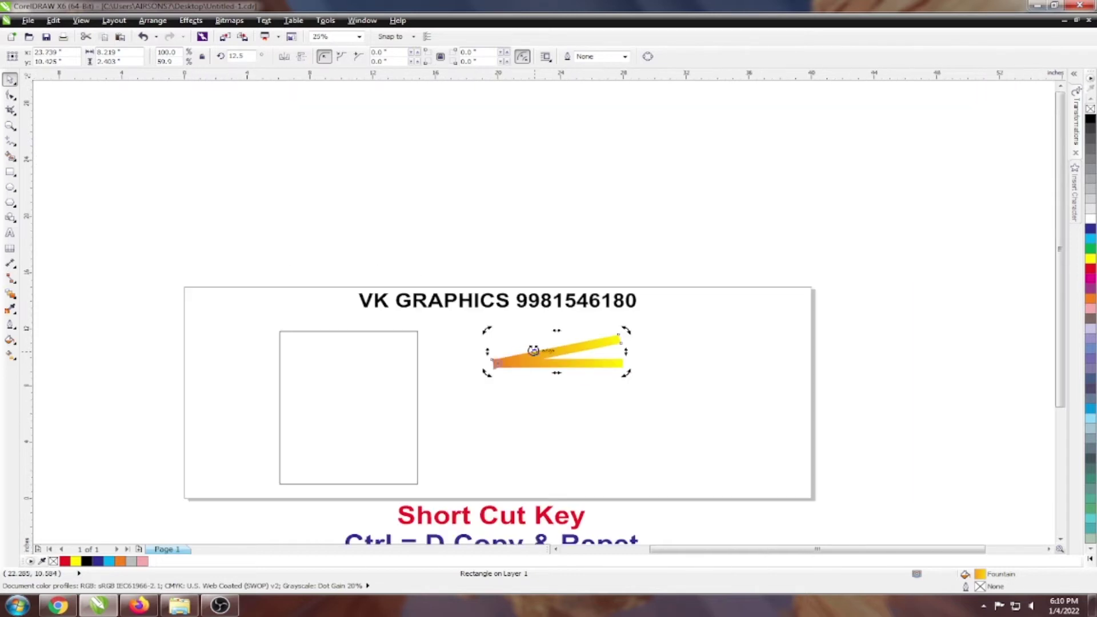
{"action": "key", "text": "ctrl+d"}
{"action": "key", "text": "ctrl+d"}
{"action": "key", "text": "ctrl+d"}
{"action": "key", "text": "ctrl+d"}
{"action": "key", "text": "ctrl+d"}
{"action": "key", "text": "ctrl+d"}
{"action": "key", "text": "ctrl+d"}
{"action": "key", "text": "ctrl+d"}
{"action": "key", "text": "ctrl+d"}
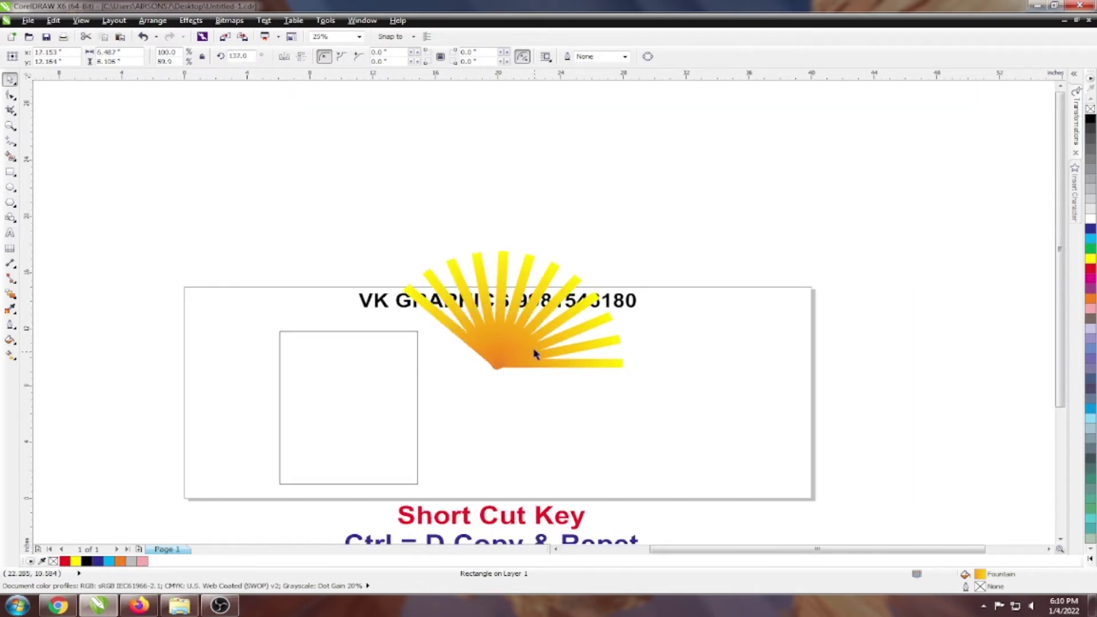
{"action": "key", "text": "ctrl+d"}
{"action": "key", "text": "ctrl+d"}
{"action": "key", "text": "ctrl+d"}
{"action": "key", "text": "ctrl+d"}
{"action": "key", "text": "ctrl+d"}
{"action": "key", "text": "ctrl+d"}
{"action": "key", "text": "ctrl+d"}
{"action": "key", "text": "ctrl+d"}
{"action": "key", "text": "ctrl+d"}
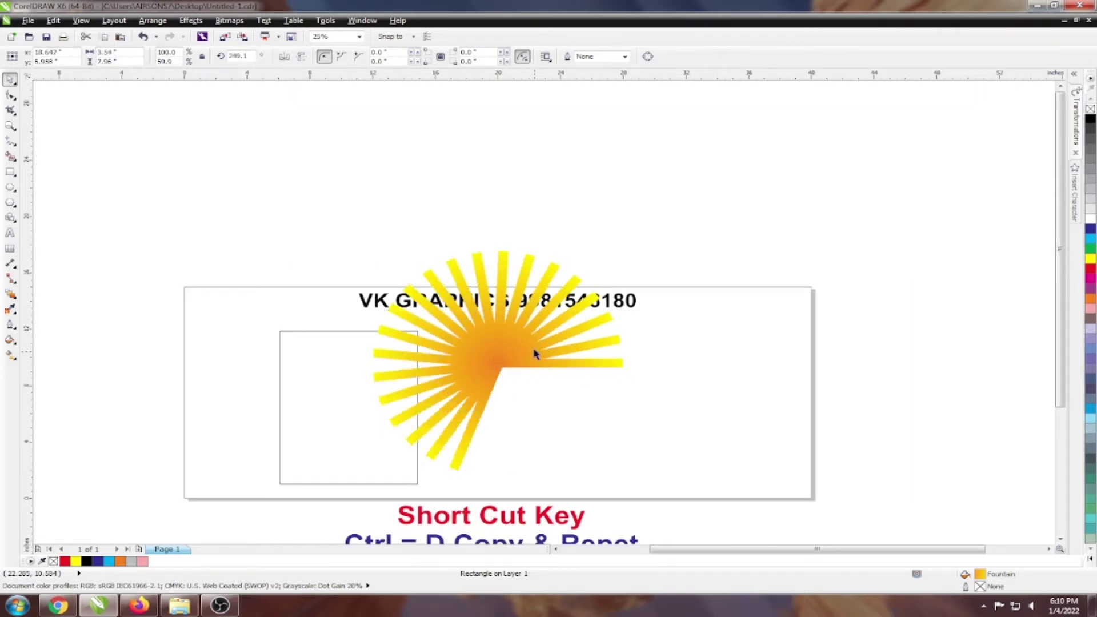
{"action": "key", "text": "ctrl+d"}
{"action": "key", "text": "ctrl+d"}
{"action": "key", "text": "ctrl+d"}
{"action": "key", "text": "ctrl+d"}
{"action": "key", "text": "ctrl+d"}
{"action": "key", "text": "ctrl+d"}
{"action": "key", "text": "ctrl+d"}
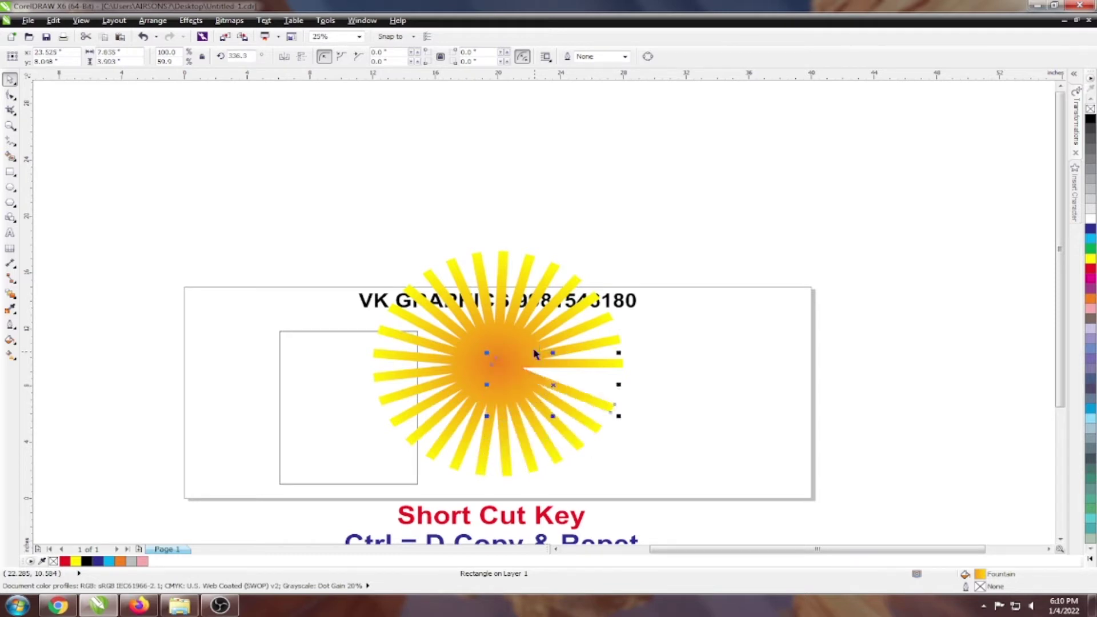
{"action": "key", "text": "ctrl+d"}
Step: Select all the sunburst rays together with the empty frame
{"action": "left_click_drag", "start_coordinate": [451, 287], "coordinate": [347, 250]}
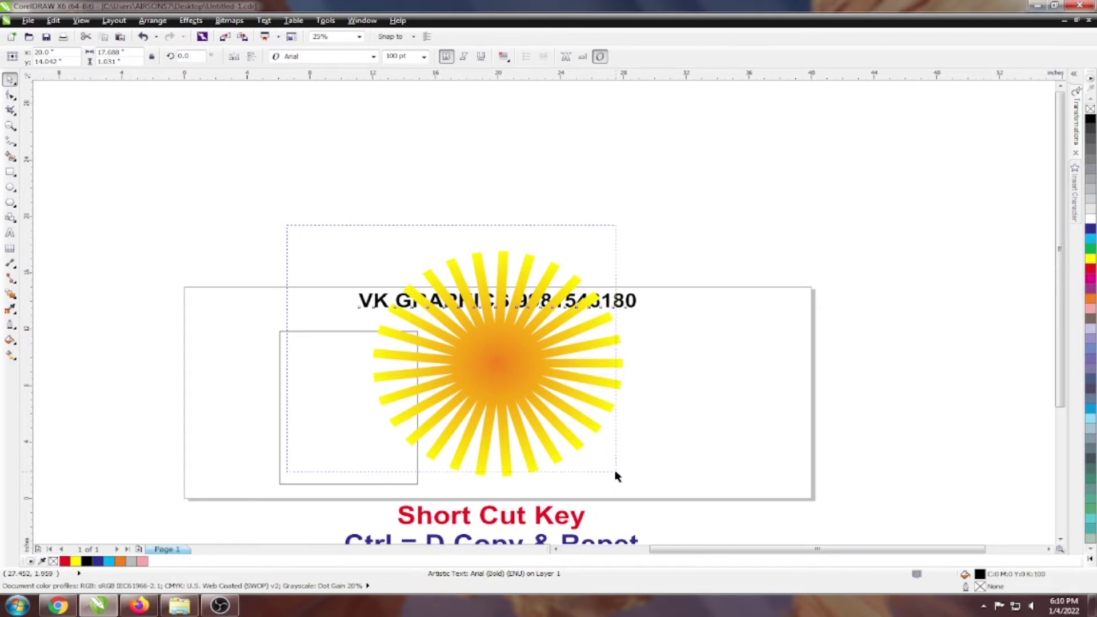
{"action": "left_click_drag", "start_coordinate": [288, 225], "coordinate": [632, 490]}
{"action": "left_click", "coordinate": [325, 392], "text": "shift"}
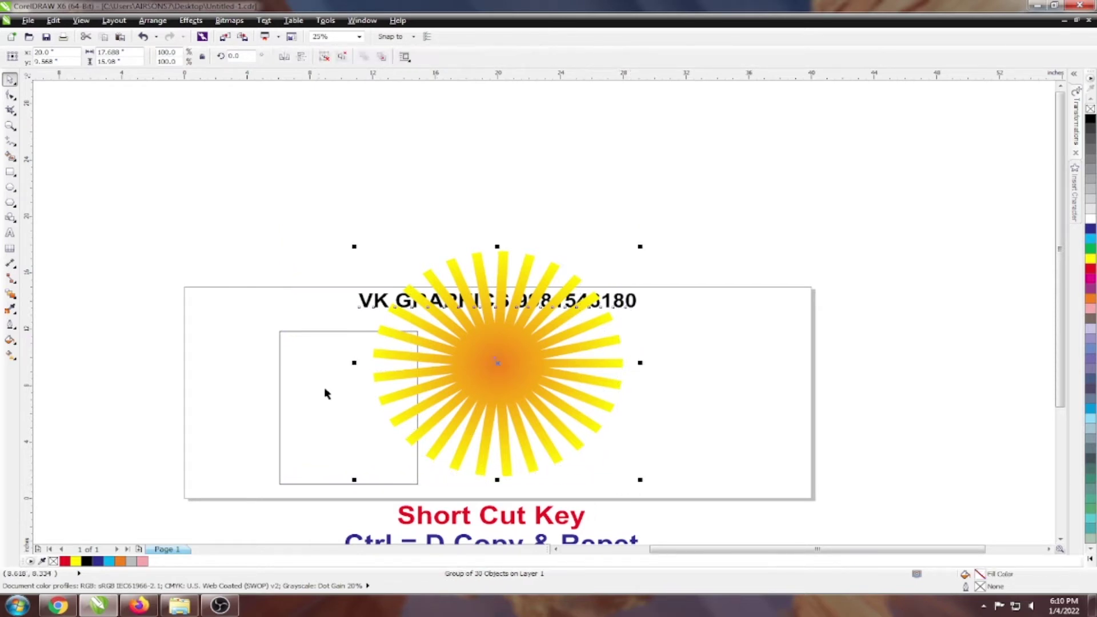
Step: Centre the sunburst on the frame and move the VK GRAPHICS heading above the page
{"action": "key", "text": "c"}
{"action": "key", "text": "e"}
{"action": "left_click", "coordinate": [276, 296]}
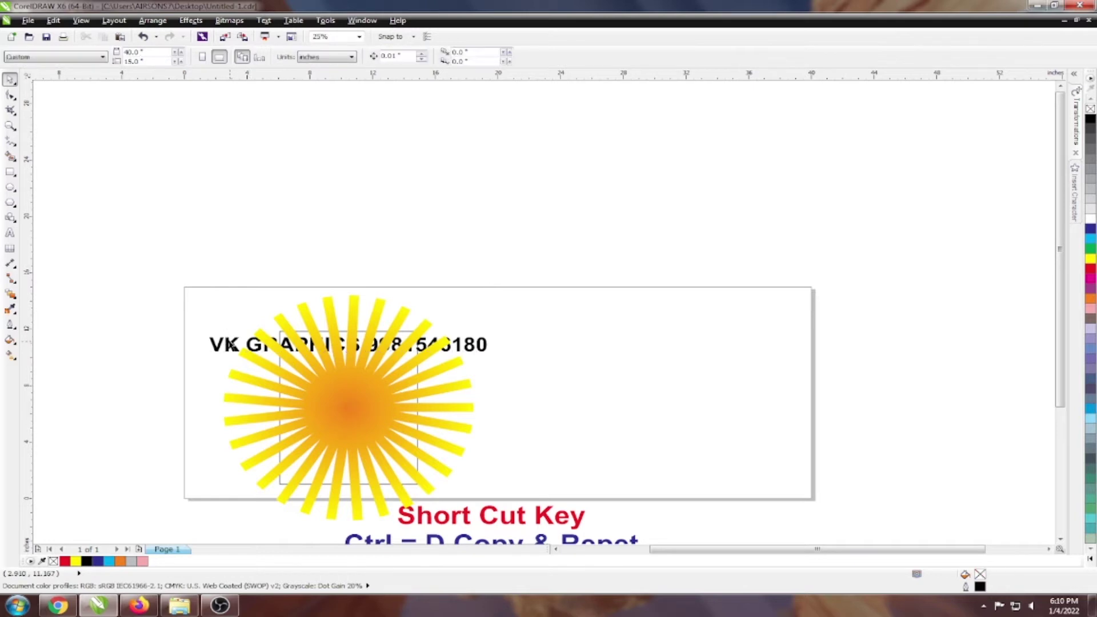
{"action": "left_click_drag", "start_coordinate": [226, 343], "coordinate": [287, 240]}
{"action": "left_click", "coordinate": [298, 307]}
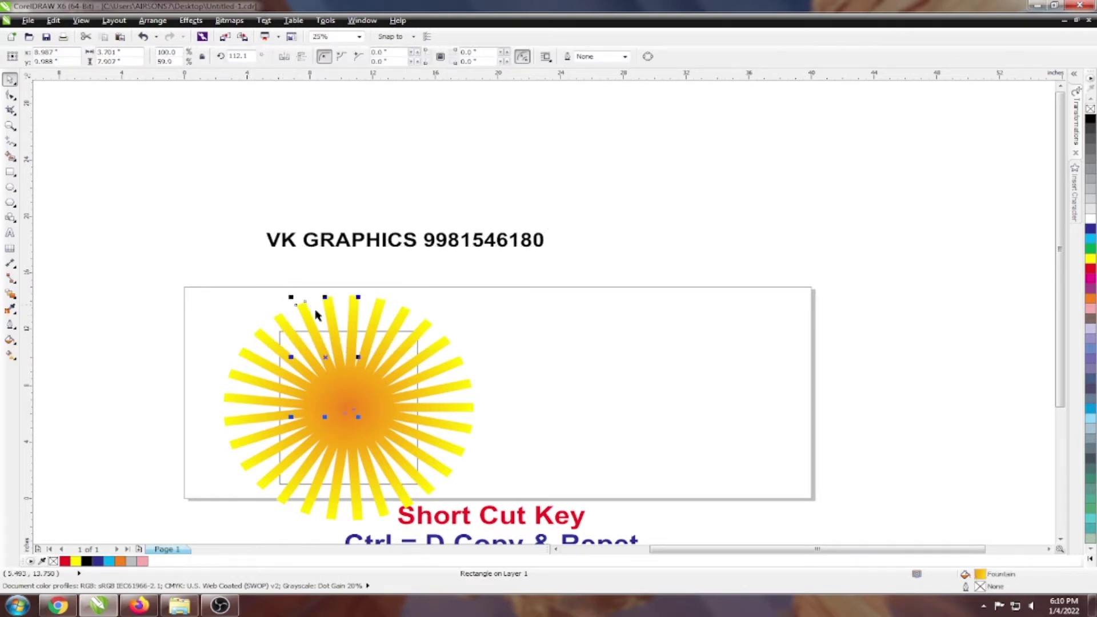
{"action": "left_click", "coordinate": [288, 333]}
{"action": "left_click_drag", "start_coordinate": [127, 269], "coordinate": [497, 525]}
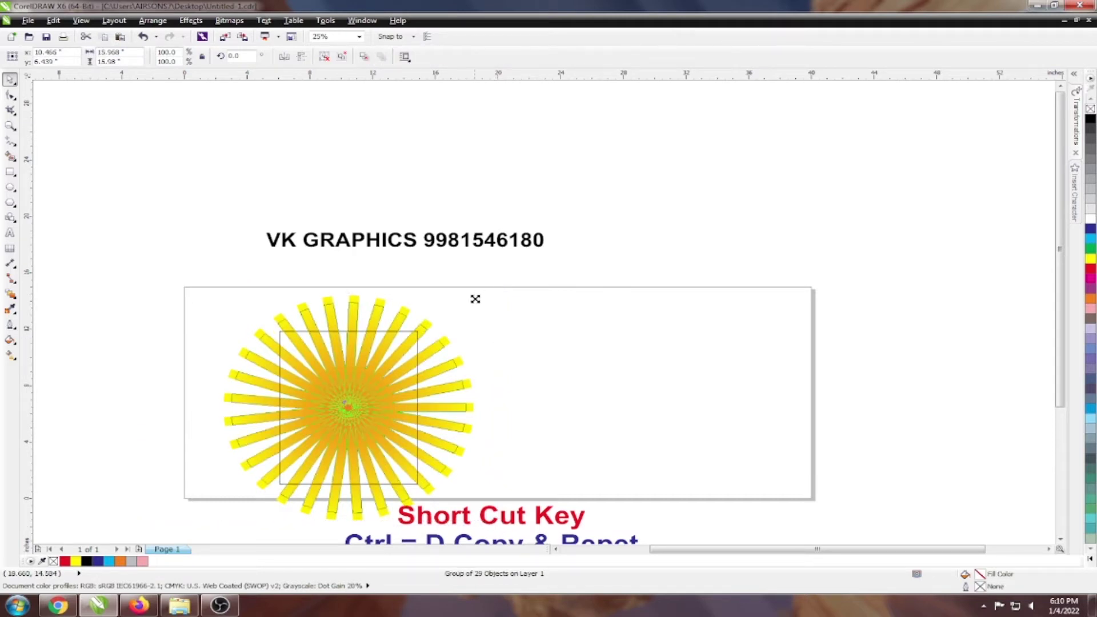
Step: Shrink the sunburst slightly and PowerClip it inside the portrait frame
{"action": "left_click_drag", "start_coordinate": [478, 292], "coordinate": [463, 307]}
{"action": "left_click", "coordinate": [194, 21]}
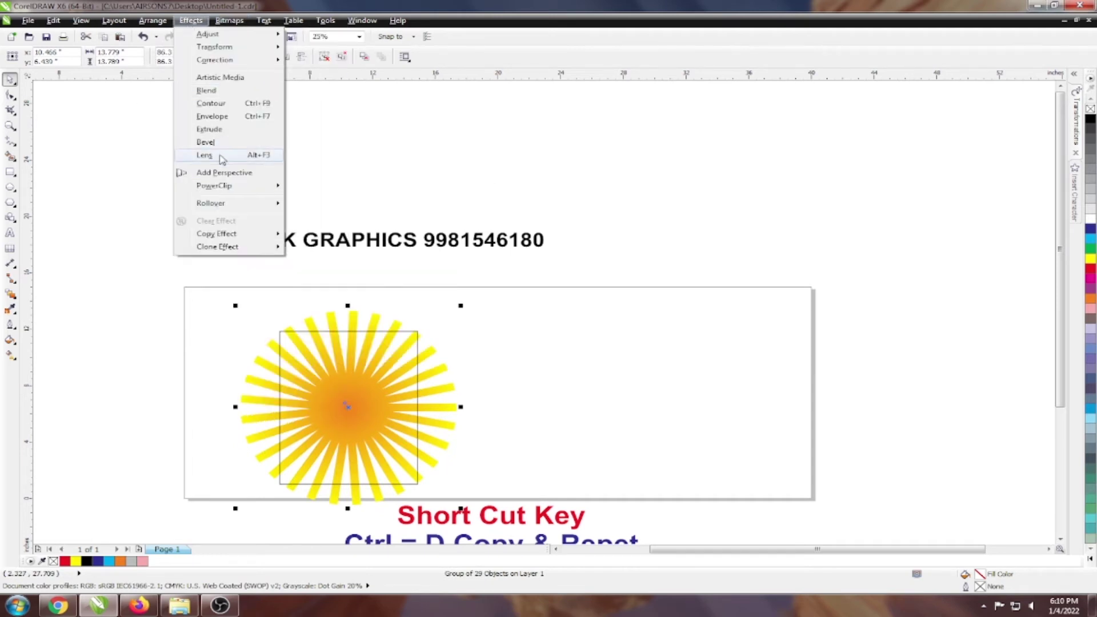
{"action": "mouse_move", "coordinate": [215, 185]}
{"action": "left_click", "coordinate": [315, 189]}
{"action": "left_click", "coordinate": [290, 344]}
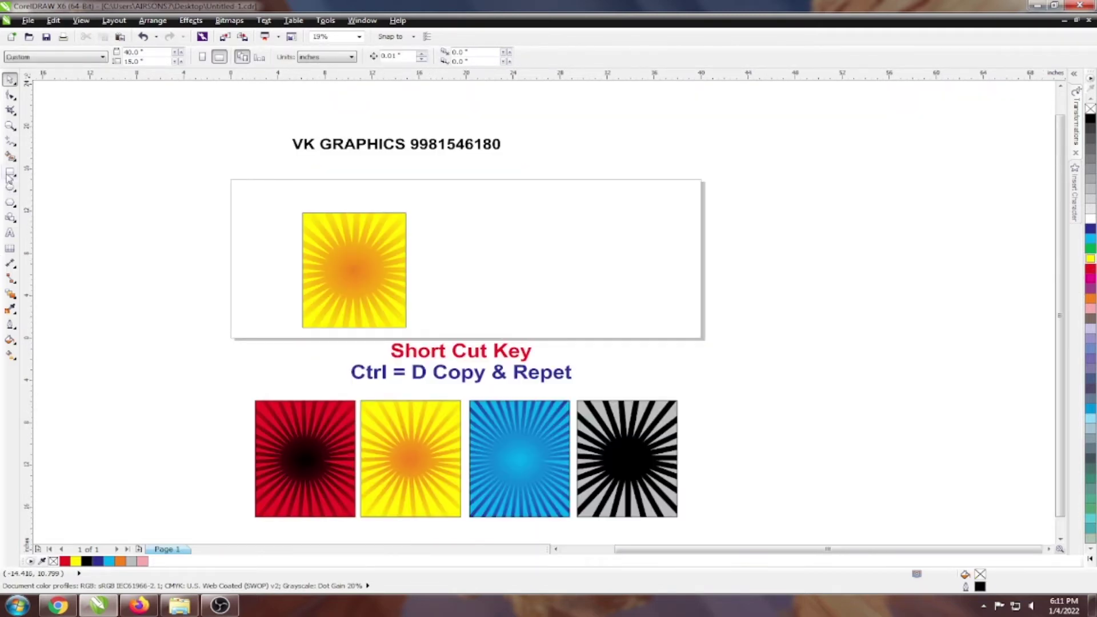
Step: Draw a new thin strip beside the yellow ray panel
{"action": "left_click", "coordinate": [9, 173]}
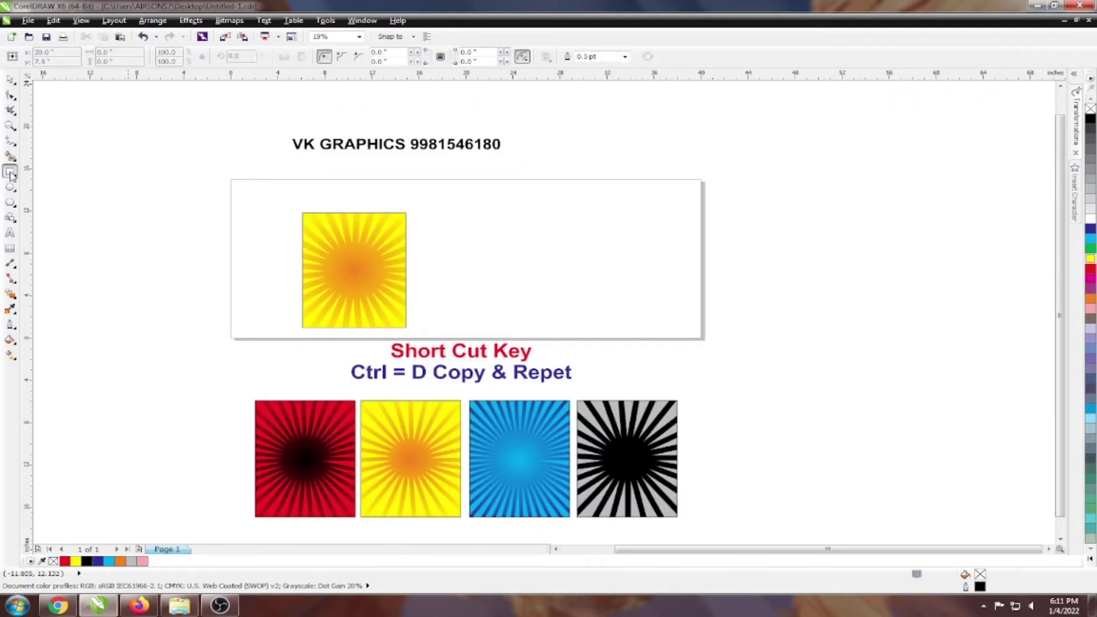
{"action": "left_click_drag", "start_coordinate": [543, 227], "coordinate": [643, 234]}
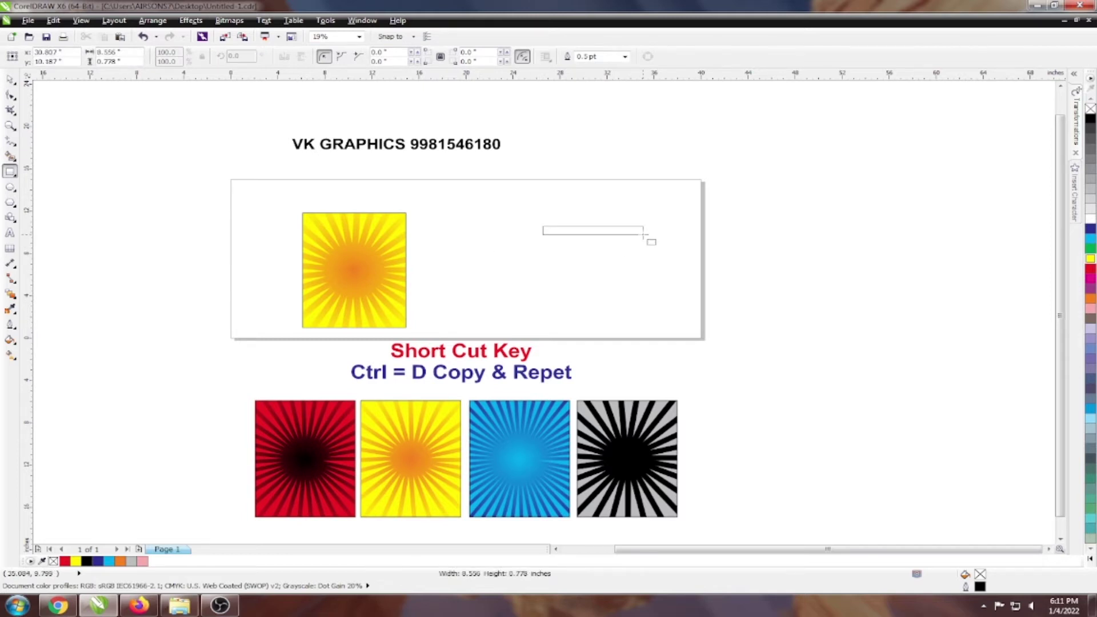
{"action": "scroll", "coordinate": [629, 228], "scroll_direction": "up", "scroll_amount": 2}
{"action": "key", "text": "space"}
Step: Fill the strip with a dark blue-to-cyan left-to-right gradient and remove its outline
{"action": "left_click", "coordinate": [9, 354]}
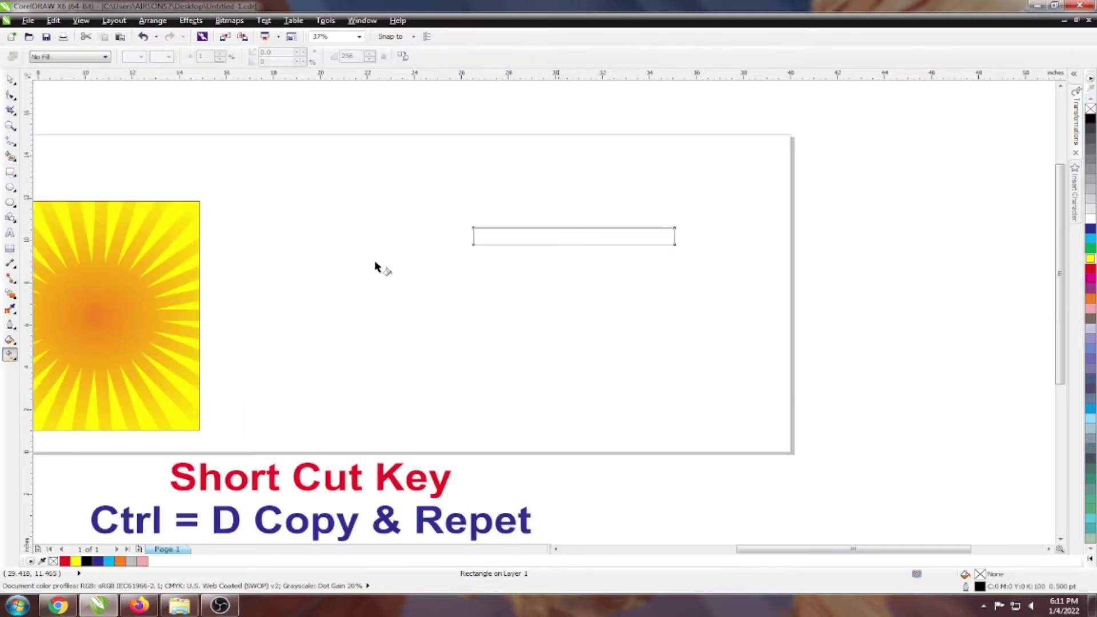
{"action": "scroll", "coordinate": [572, 235], "scroll_direction": "up", "scroll_amount": 2}
{"action": "scroll", "coordinate": [600, 232], "scroll_direction": "up", "scroll_amount": 2}
{"action": "left_click", "coordinate": [143, 344]}
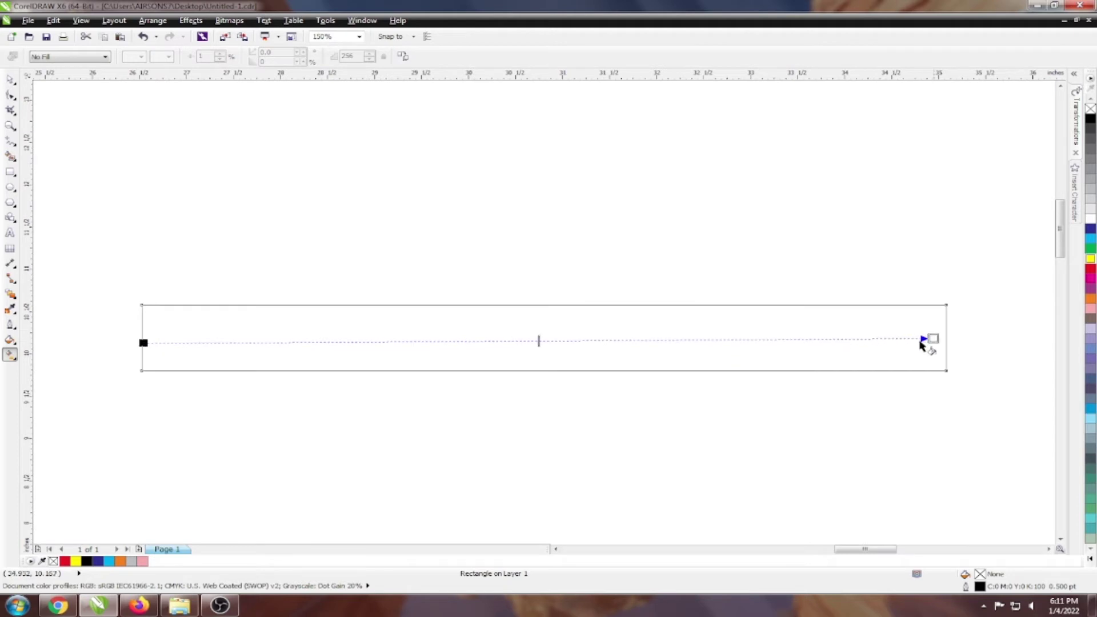
{"action": "left_click_drag", "start_coordinate": [144, 343], "coordinate": [946, 337]}
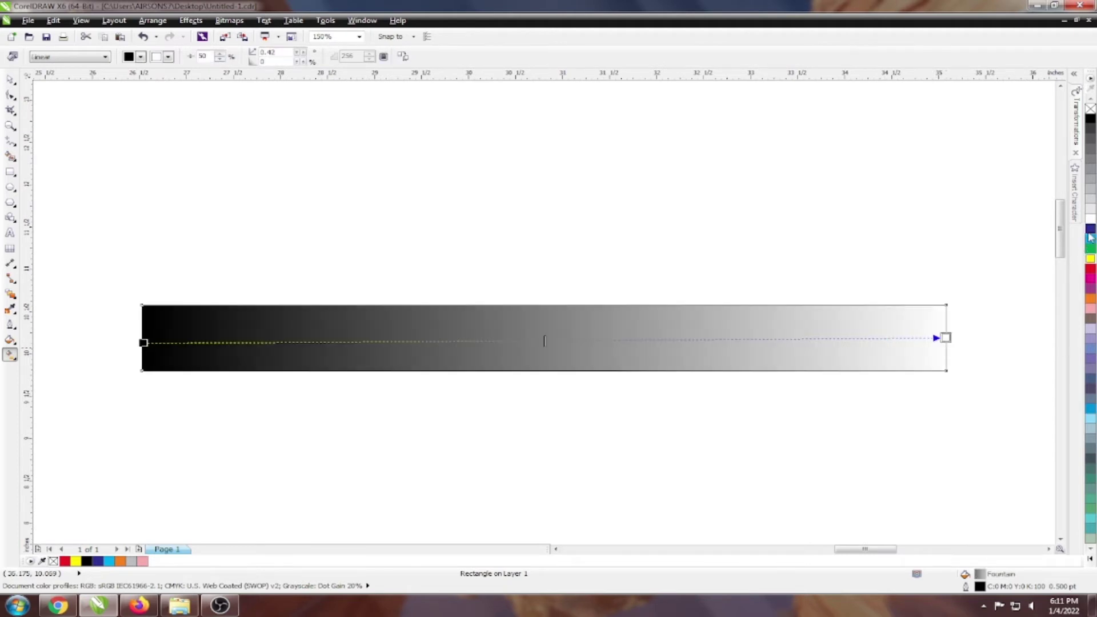
{"action": "left_click", "coordinate": [144, 343]}
{"action": "left_click", "coordinate": [1091, 228]}
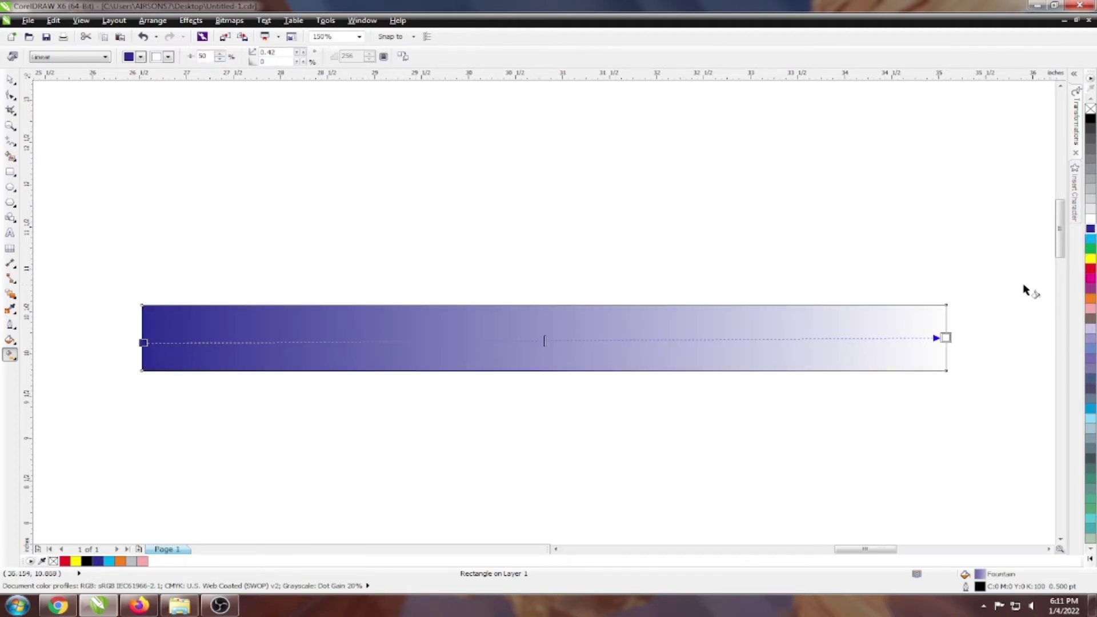
{"action": "mouse_move", "coordinate": [1089, 240]}
{"action": "left_mouse_down"}
{"action": "mouse_move", "coordinate": [942, 314]}
{"action": "mouse_move", "coordinate": [947, 338]}
{"action": "left_mouse_up"}
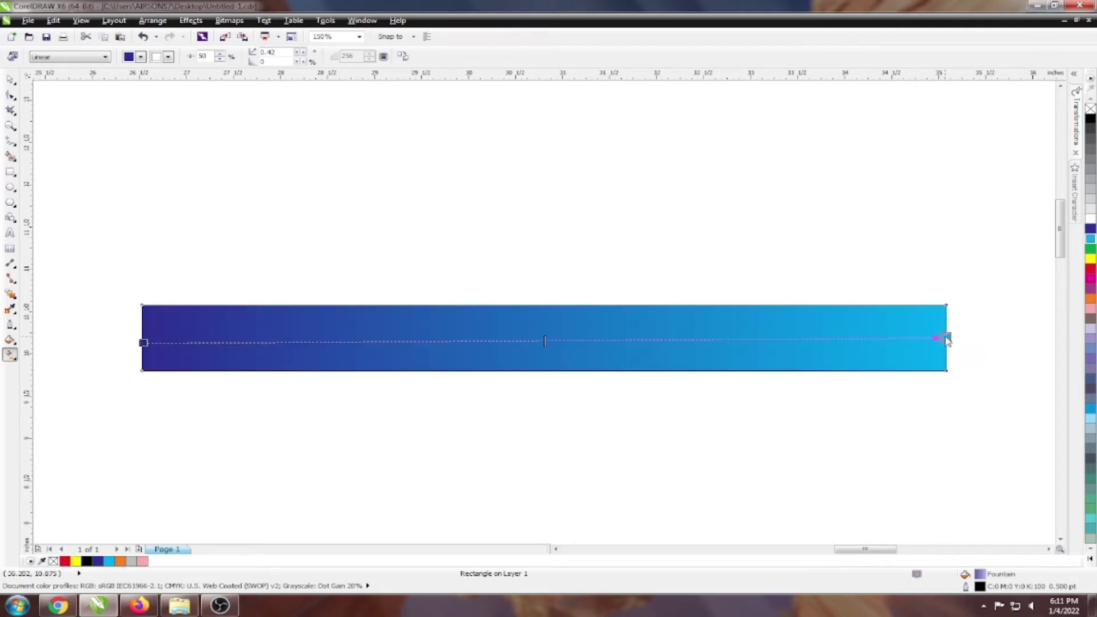
{"action": "scroll", "coordinate": [674, 238], "scroll_direction": "down", "scroll_amount": 1}
{"action": "key", "text": "space"}
{"action": "right_click", "coordinate": [1090, 108]}
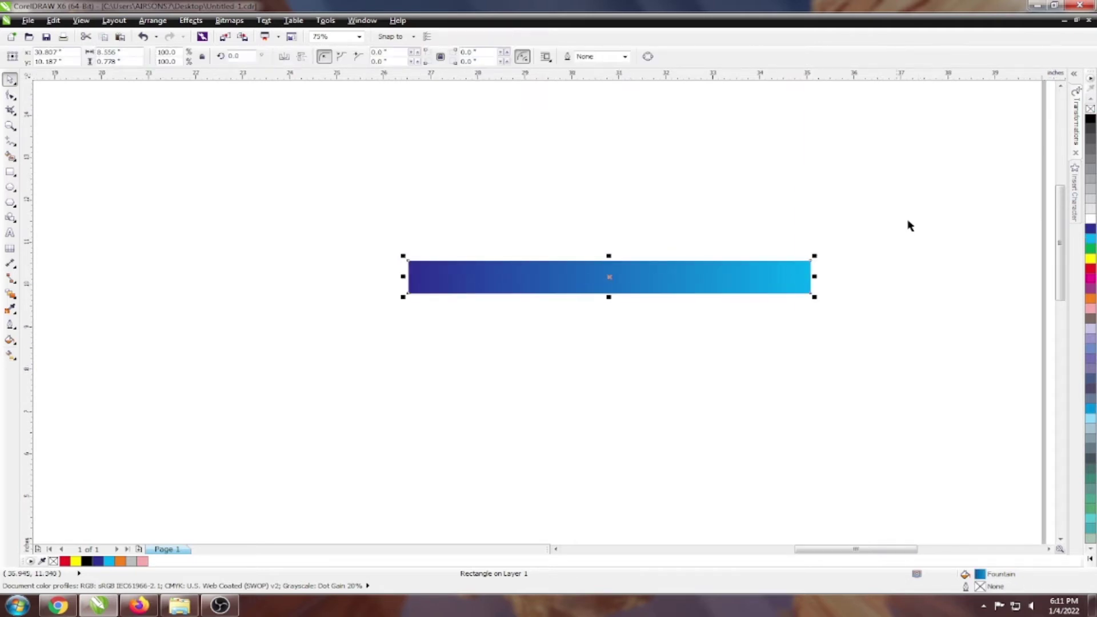
{"action": "scroll", "coordinate": [902, 229], "scroll_direction": "down", "scroll_amount": 1}
Step: Rotate a copy of the blue bar around its left end and repeat it
{"action": "left_click", "coordinate": [755, 257]}
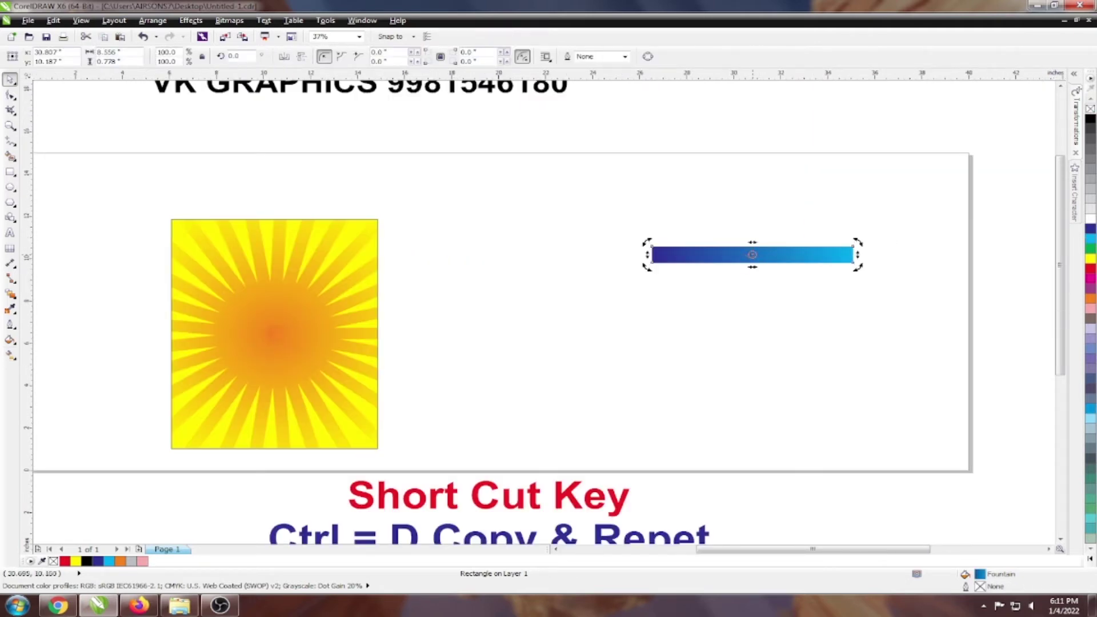
{"action": "left_click_drag", "start_coordinate": [647, 242], "coordinate": [639, 250]}
{"action": "key", "text": "ctrl+d"}
{"action": "key", "text": "ctrl+d"}
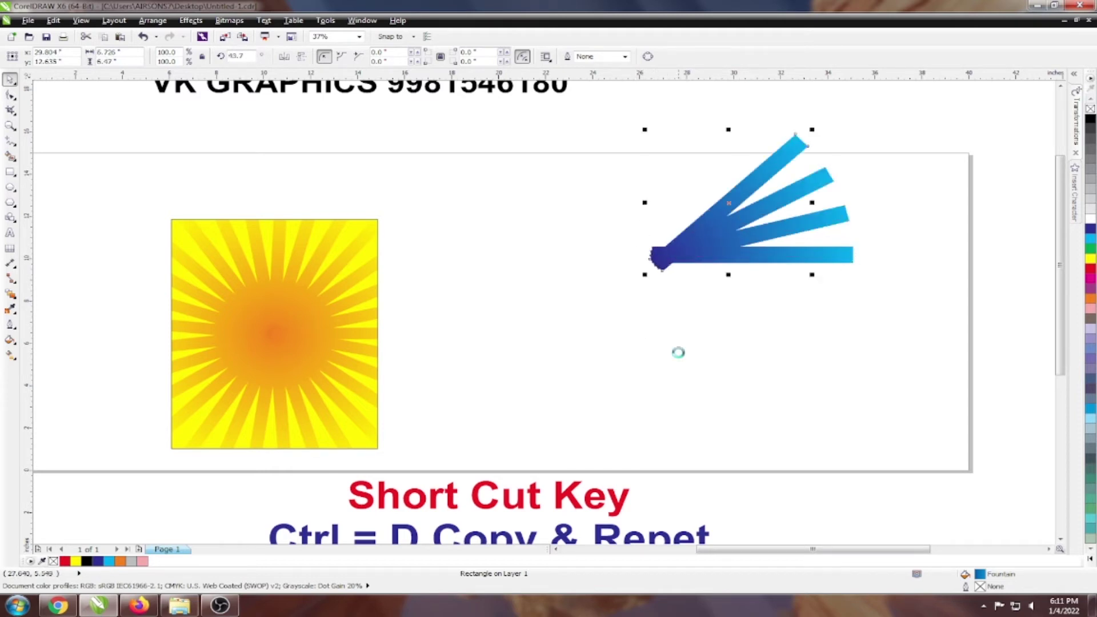
{"action": "key", "text": "ctrl+d"}
{"action": "key", "text": "ctrl+d"}
{"action": "key", "text": "ctrl+d"}
{"action": "key", "text": "ctrl+d"}
{"action": "key", "text": "ctrl+d"}
Step: Move the Short Cut Key text onto the page and undo back to two bars
{"action": "left_click", "coordinate": [679, 358]}
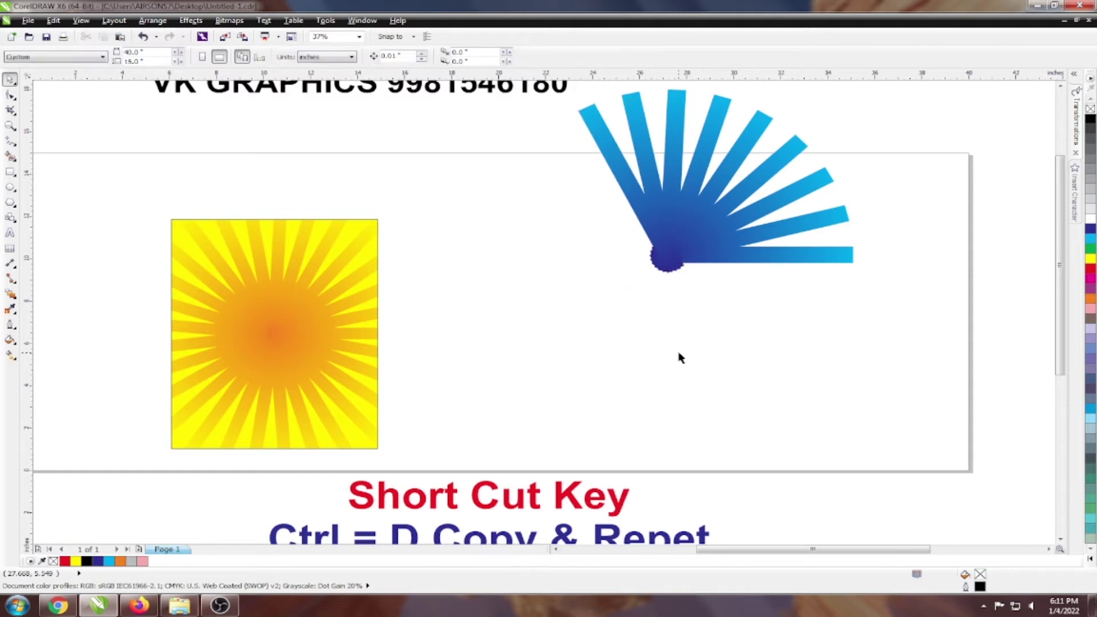
{"action": "left_click_drag", "start_coordinate": [533, 503], "coordinate": [736, 347]}
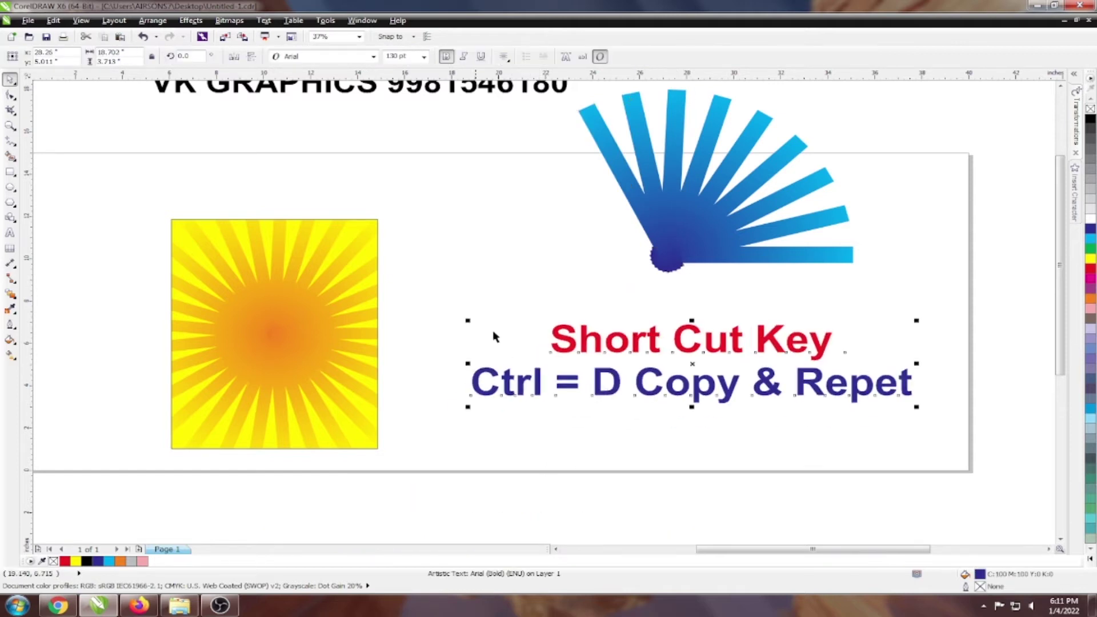
{"action": "left_click_drag", "start_coordinate": [423, 307], "coordinate": [956, 431]}
{"action": "key", "text": "ctrl+z"}
{"action": "key", "text": "ctrl+z"}
{"action": "key", "text": "ctrl+z"}
{"action": "key", "text": "ctrl+z"}
{"action": "key", "text": "ctrl+z"}
{"action": "key", "text": "ctrl+z"}
{"action": "key", "text": "ctrl+z"}
{"action": "key", "text": "ctrl+z"}
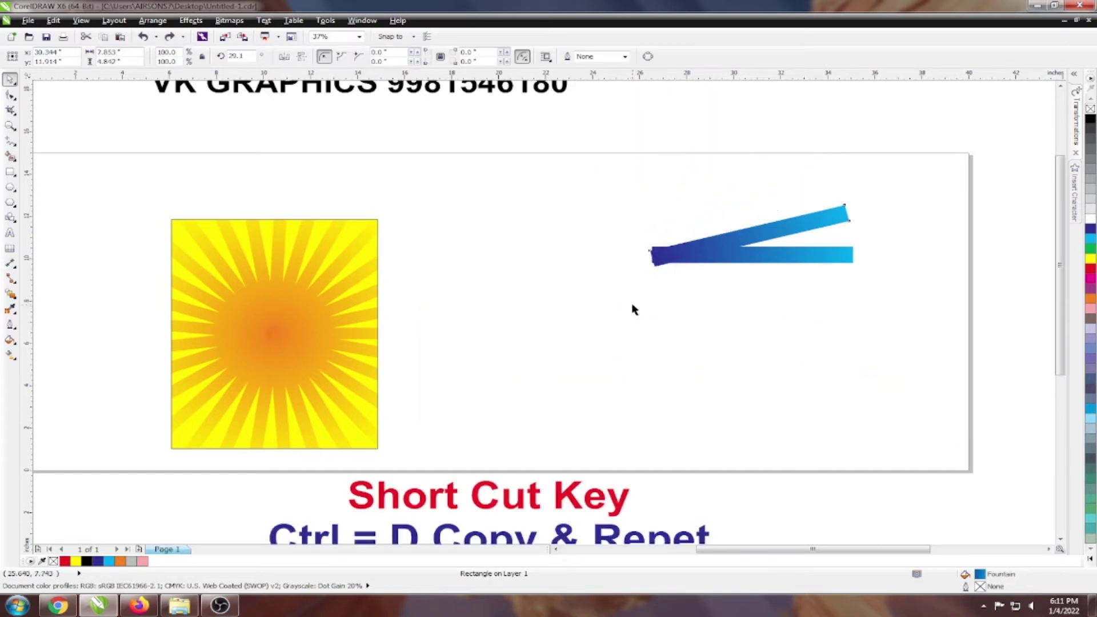
{"action": "key", "text": "ctrl+z"}
Step: Repeat rotated copies of the blue bar until the circular burst closes
{"action": "left_click", "coordinate": [683, 261]}
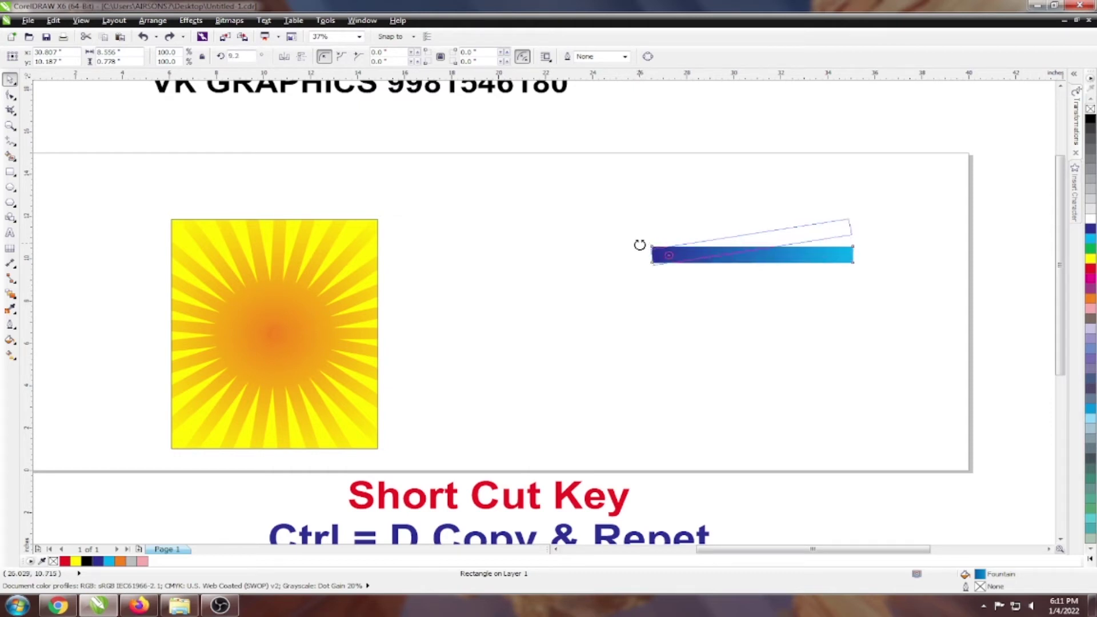
{"action": "left_click_drag", "start_coordinate": [646, 241], "coordinate": [640, 249]}
{"action": "key", "text": "ctrl+d"}
{"action": "key", "text": "ctrl+d"}
{"action": "key", "text": "ctrl+d"}
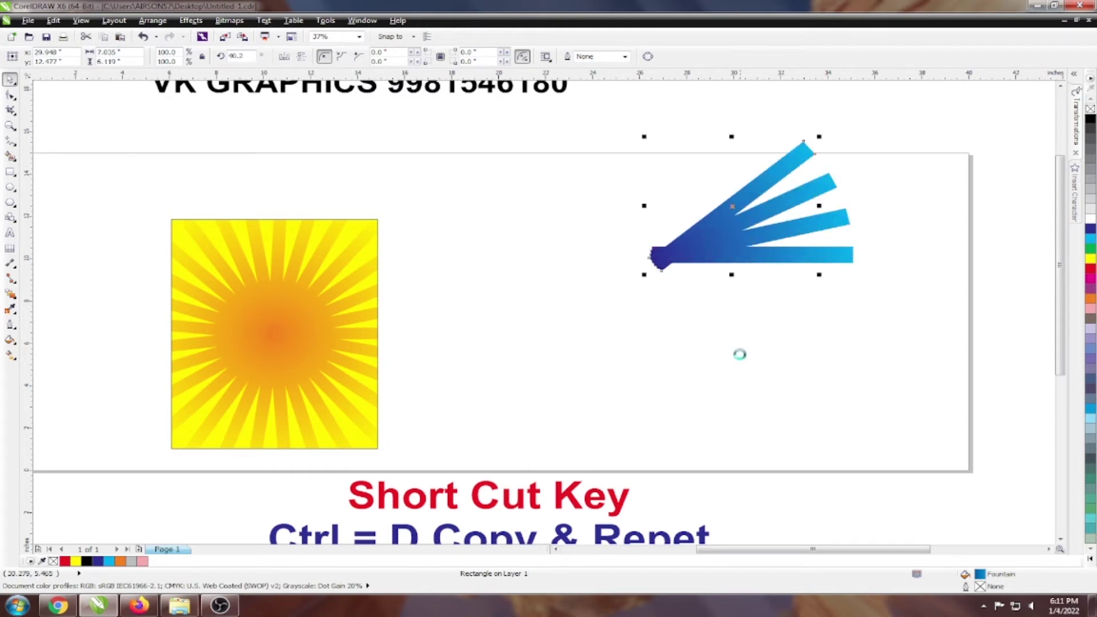
{"action": "key", "text": "ctrl+d"}
{"action": "key", "text": "ctrl+d"}
{"action": "key", "text": "ctrl+d"}
{"action": "key", "text": "ctrl+d"}
{"action": "key", "text": "ctrl+d"}
{"action": "key", "text": "ctrl+d"}
{"action": "key", "text": "ctrl+d"}
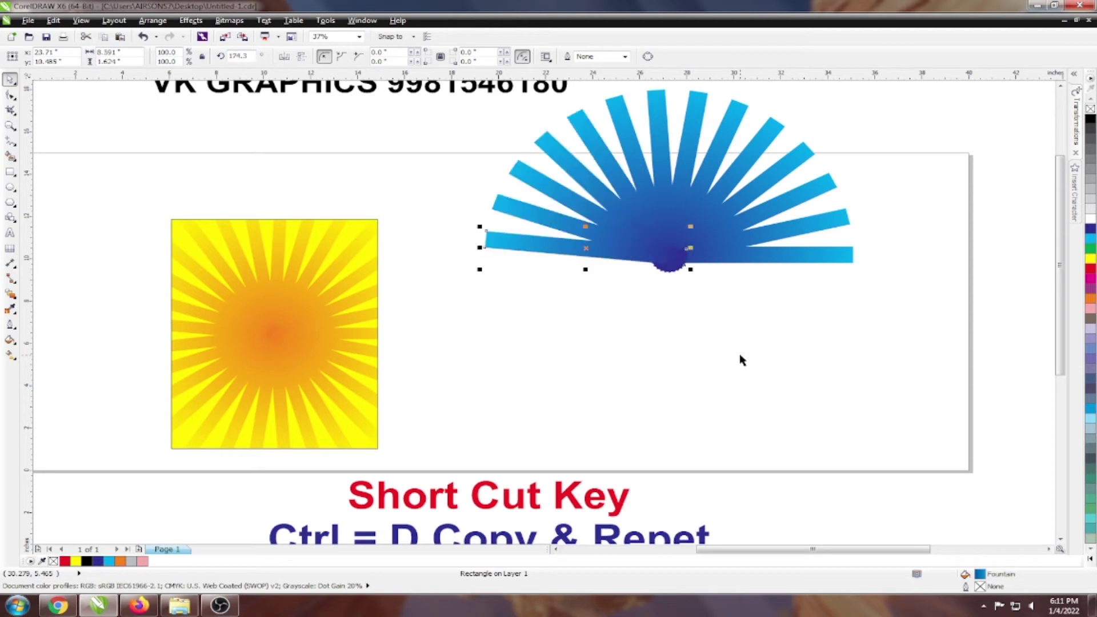
{"action": "key", "text": "ctrl+d"}
{"action": "key", "text": "ctrl+d"}
{"action": "key", "text": "ctrl+d"}
{"action": "key", "text": "ctrl+d"}
{"action": "key", "text": "ctrl+d"}
{"action": "key", "text": "ctrl+d"}
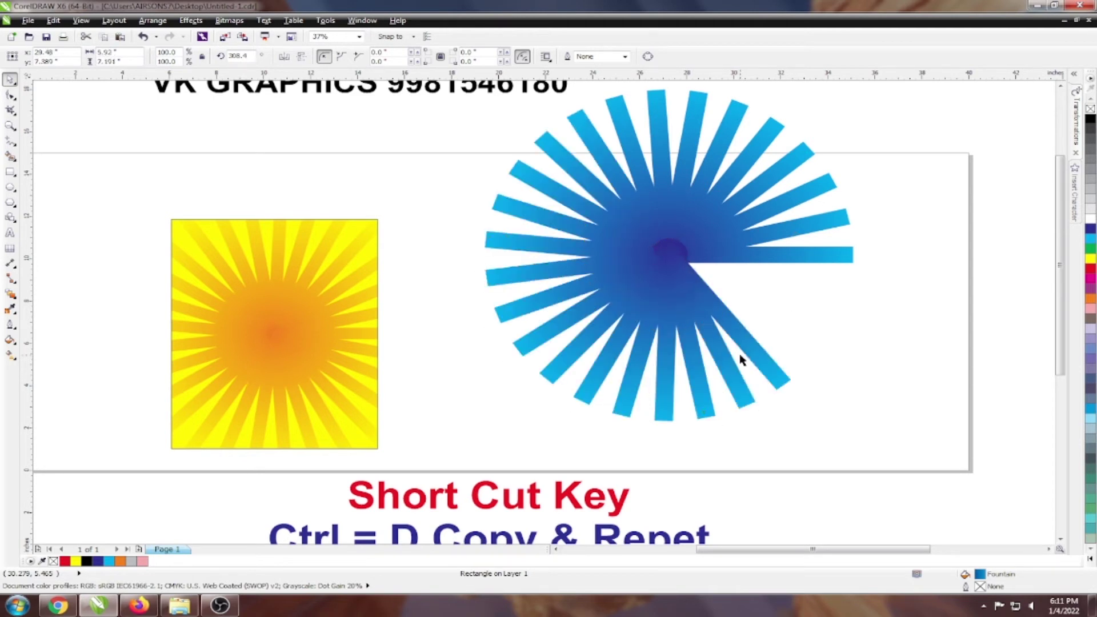
{"action": "key", "text": "ctrl+d"}
{"action": "key", "text": "ctrl+d"}
{"action": "key", "text": "ctrl+d"}
Step: Move the whole blue burst to the right of the page
{"action": "left_click", "coordinate": [868, 370]}
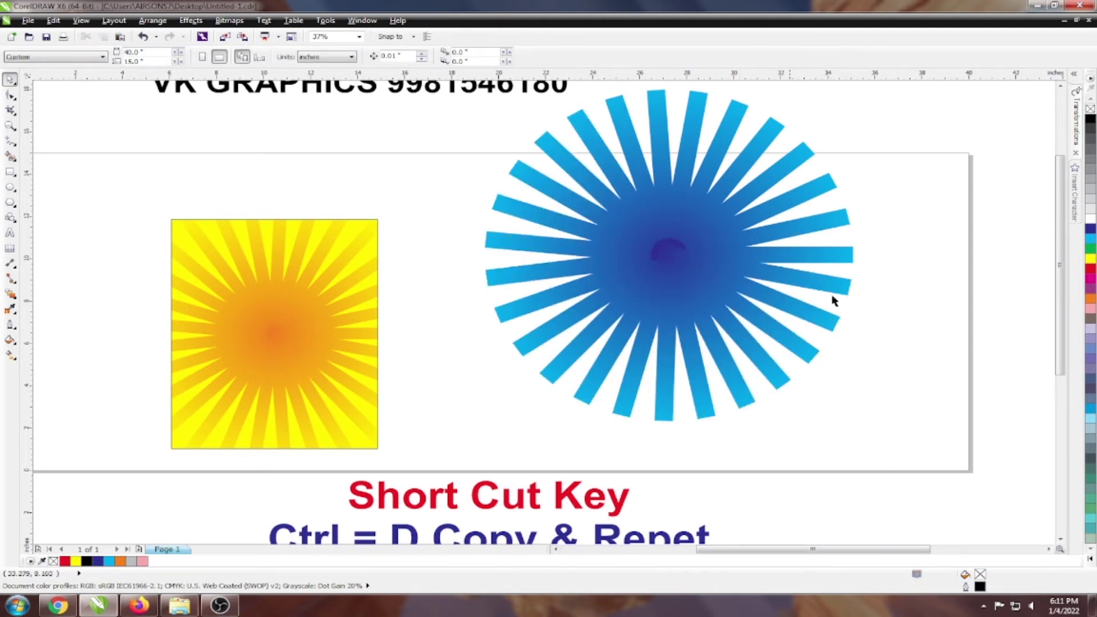
{"action": "scroll", "coordinate": [833, 301], "scroll_direction": "down", "scroll_amount": 5}
{"action": "left_click_drag", "start_coordinate": [815, 210], "coordinate": [666, 352]}
{"action": "left_click_drag", "start_coordinate": [718, 300], "coordinate": [834, 314]}
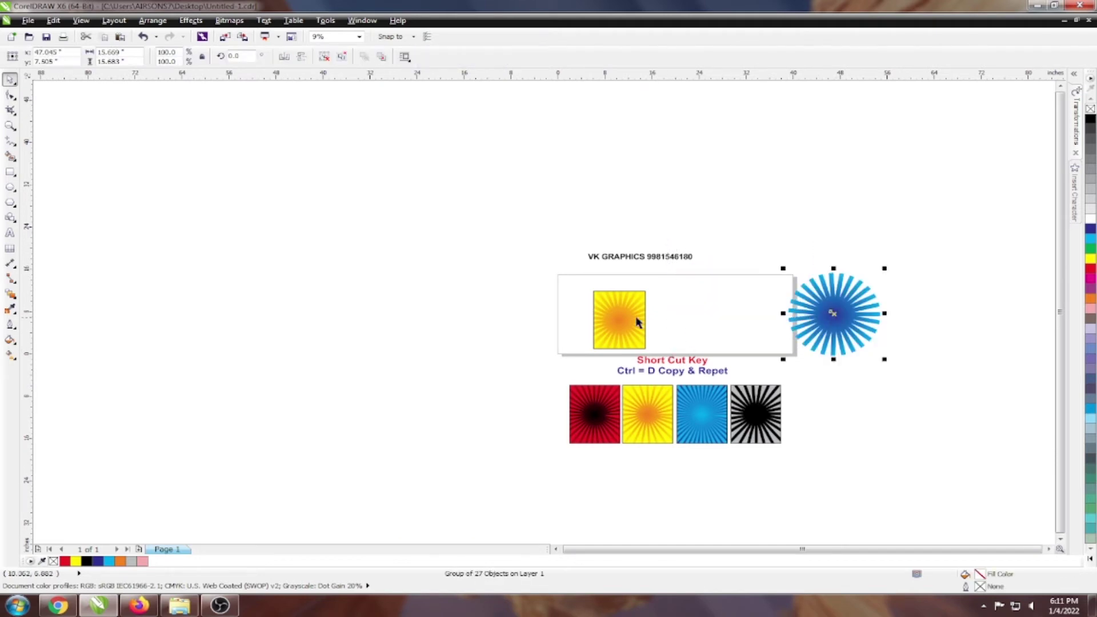
{"action": "left_click", "coordinate": [666, 314]}
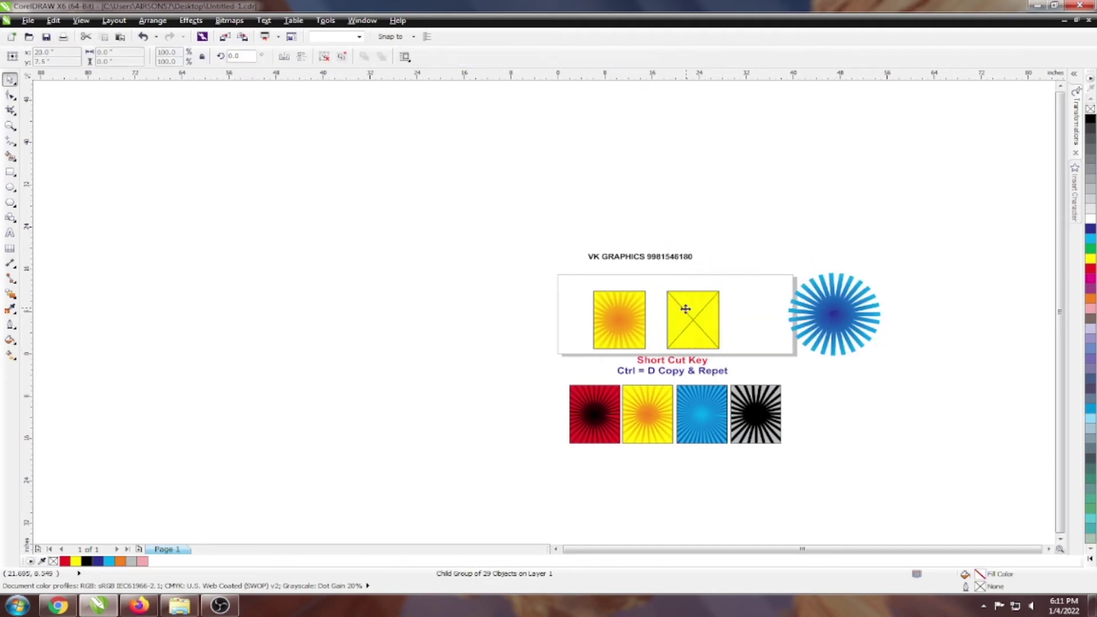
Step: Remove the empty frame's yellow fill and centre the blue burst on it
{"action": "left_click", "coordinate": [823, 317]}
{"action": "left_click", "coordinate": [683, 323]}
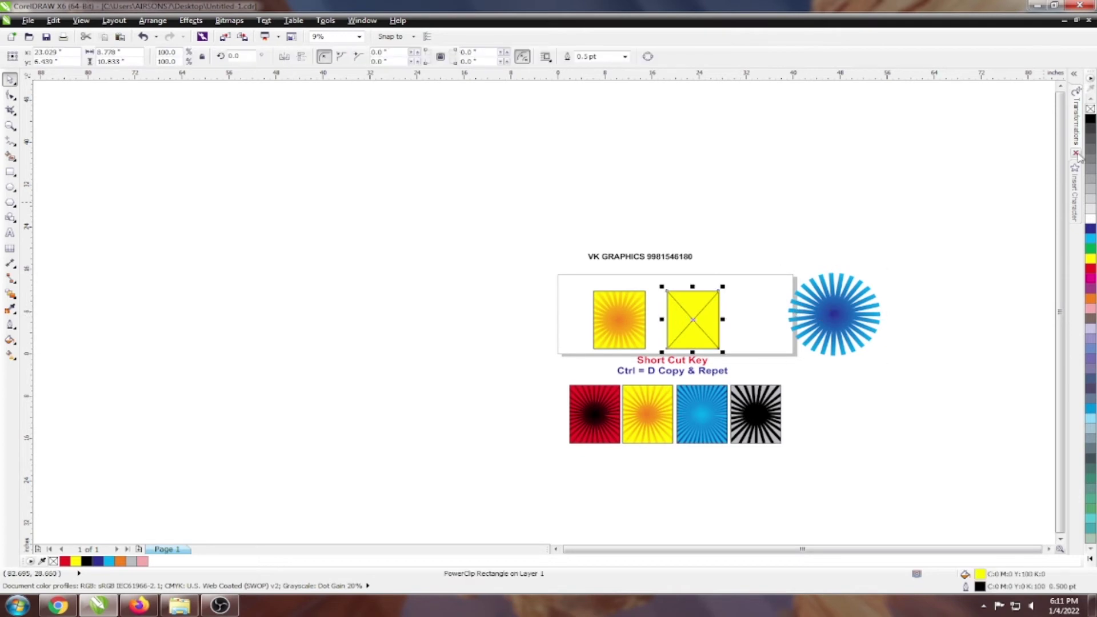
{"action": "left_click", "coordinate": [1090, 109]}
{"action": "left_click", "coordinate": [860, 306]}
{"action": "left_click", "coordinate": [707, 315], "text": "shift"}
{"action": "key", "text": "c"}
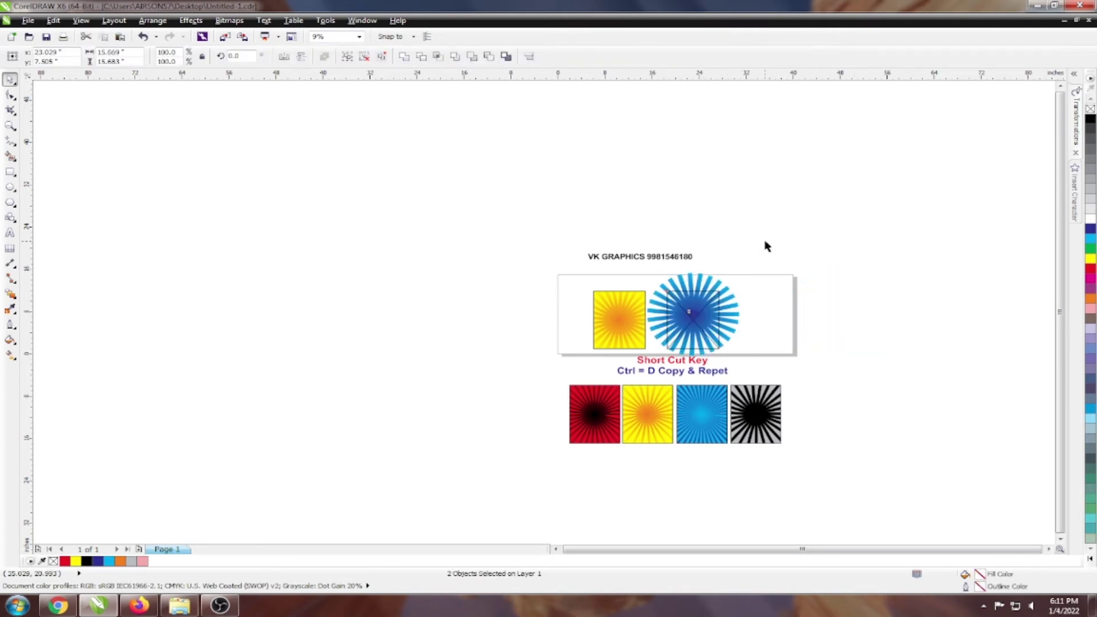
{"action": "key", "text": "e"}
Step: Shrink the burst to 94.7% and PowerClip it inside the frame
{"action": "scroll", "coordinate": [692, 269], "scroll_direction": "up", "scroll_amount": 2}
{"action": "left_click", "coordinate": [692, 260]}
{"action": "scroll", "coordinate": [769, 254], "scroll_direction": "up", "scroll_amount": 2}
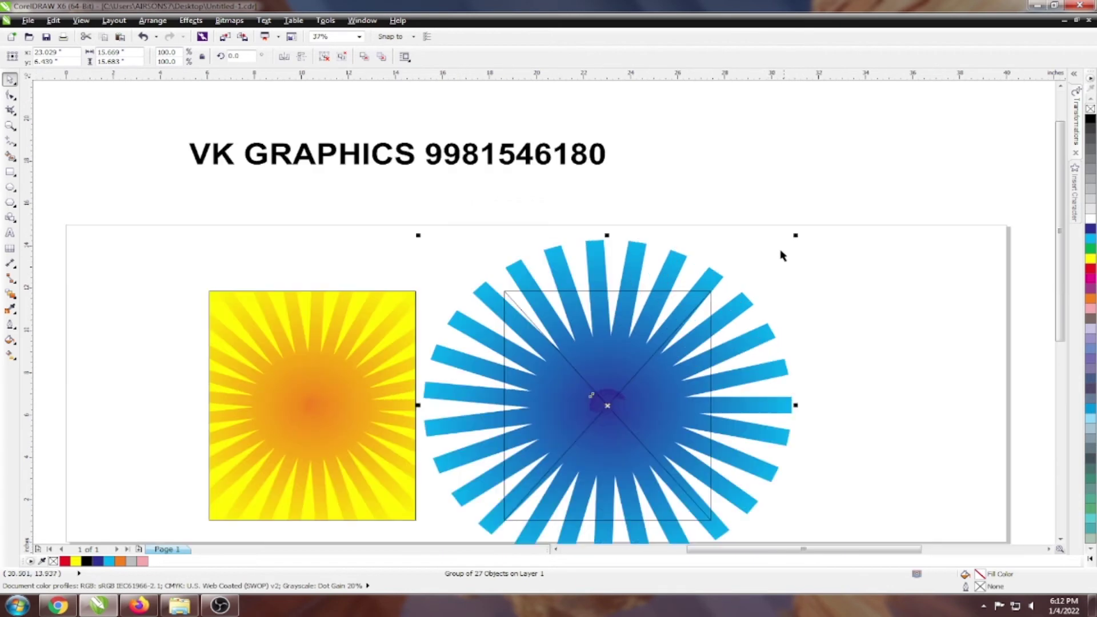
{"action": "left_click_drag", "start_coordinate": [796, 235], "coordinate": [786, 244]}
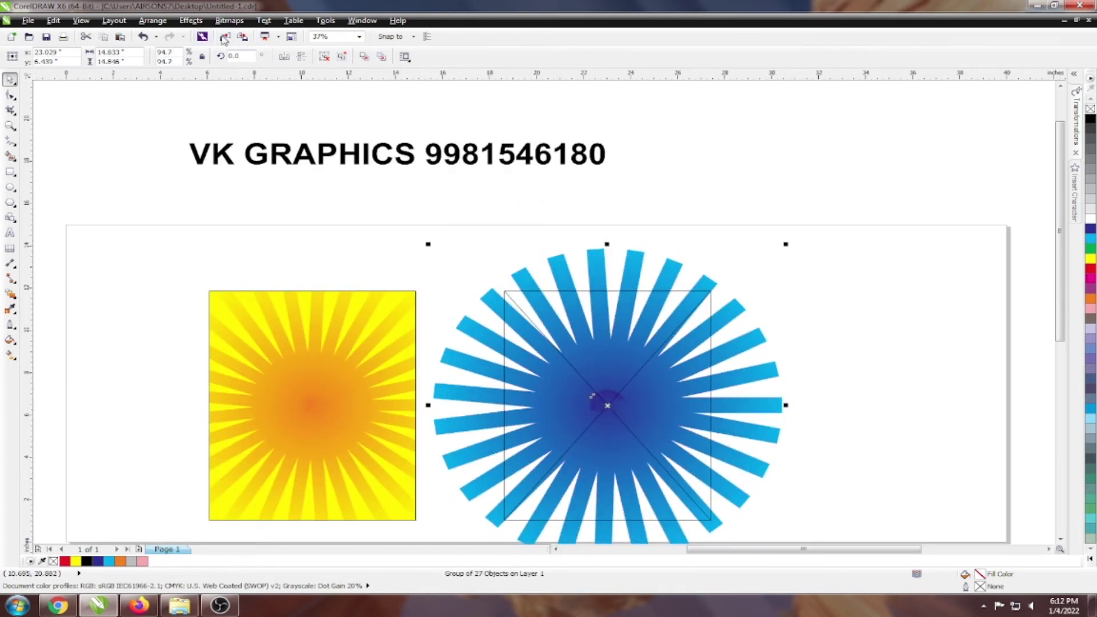
{"action": "left_click", "coordinate": [192, 21]}
{"action": "mouse_move", "coordinate": [214, 186]}
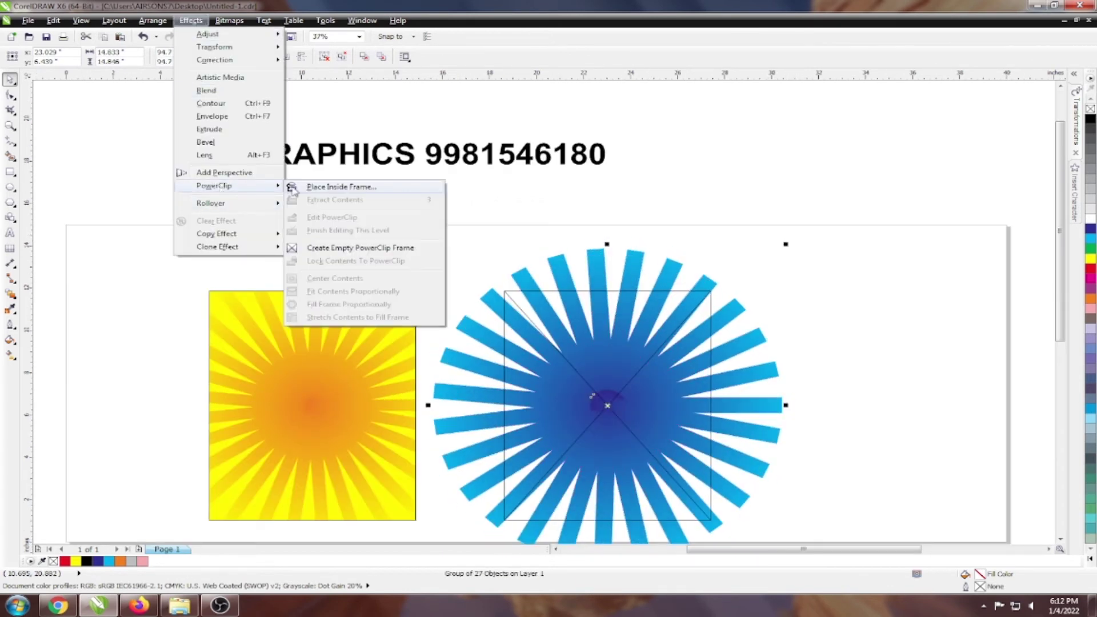
{"action": "left_click", "coordinate": [297, 188]}
{"action": "left_click", "coordinate": [529, 318]}
Step: Give the frame a cyan background and move it left of the yellow sunburst
{"action": "left_click", "coordinate": [700, 346]}
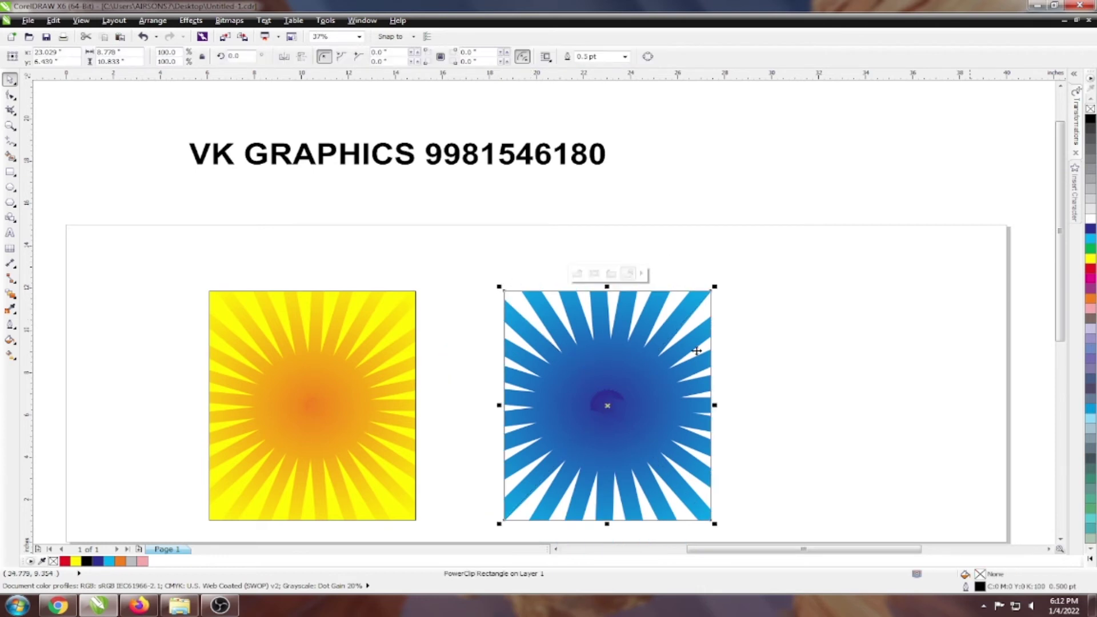
{"action": "left_click", "coordinate": [1090, 240]}
{"action": "left_click", "coordinate": [1091, 229]}
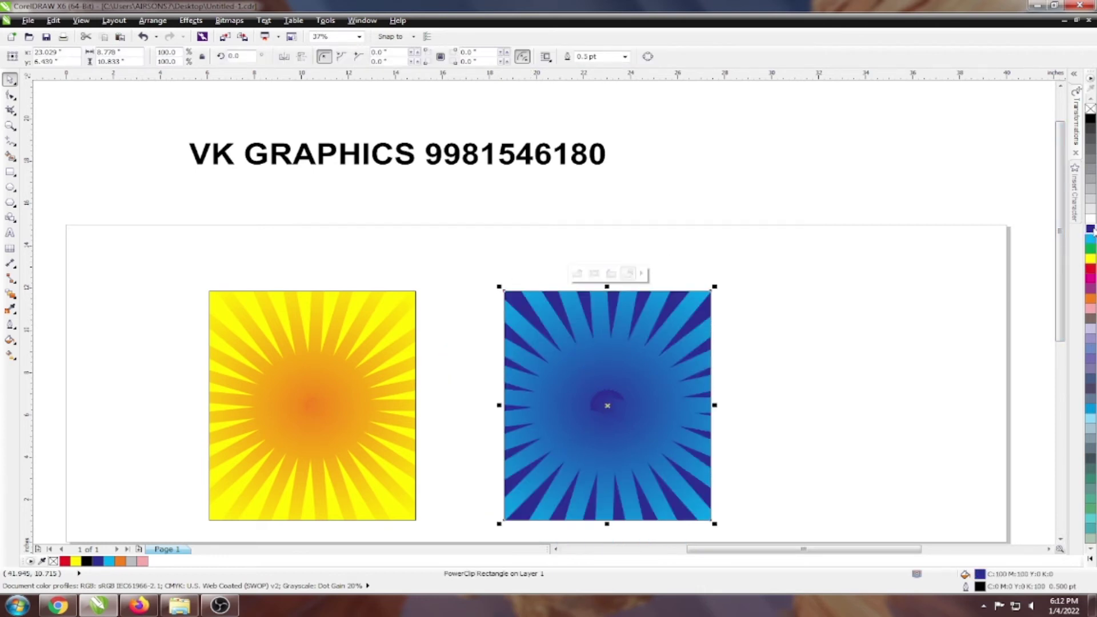
{"action": "left_click", "coordinate": [1090, 241]}
{"action": "left_click", "coordinate": [846, 376]}
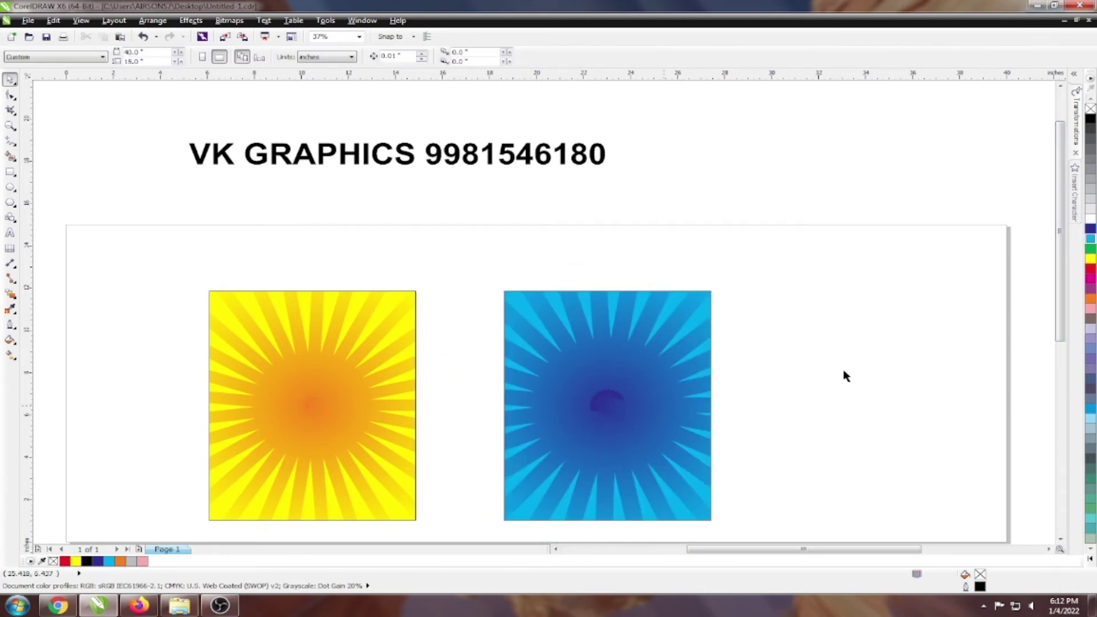
{"action": "scroll", "coordinate": [495, 306], "scroll_direction": "down", "scroll_amount": 2}
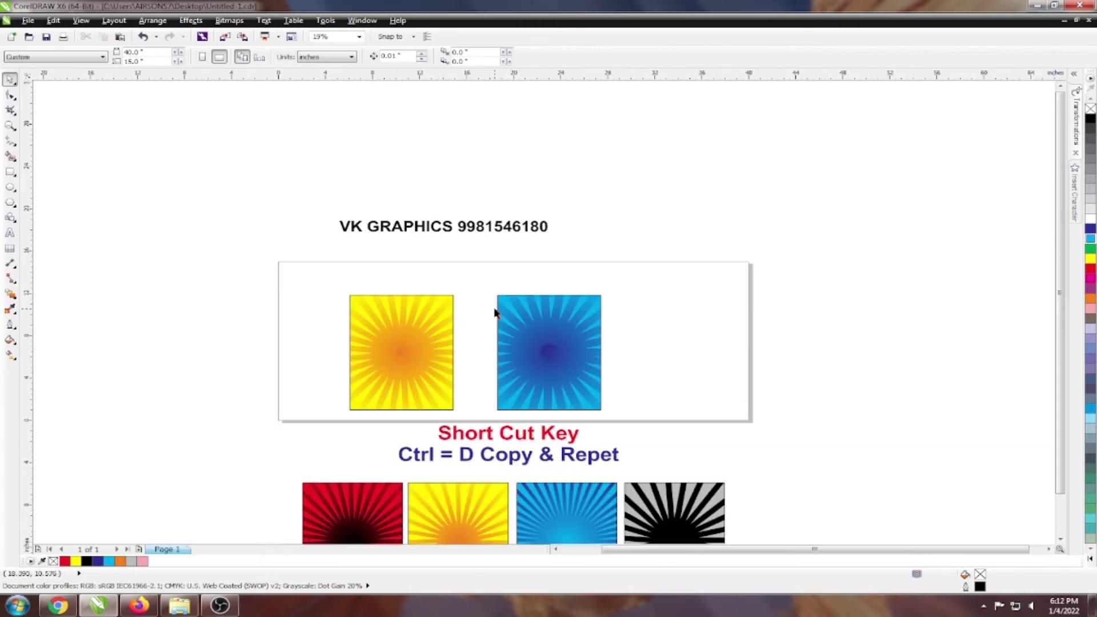
{"action": "left_click_drag", "start_coordinate": [548, 355], "coordinate": [269, 355]}
Step: Draw a new long thin rectangle
{"action": "left_click", "coordinate": [546, 343]}
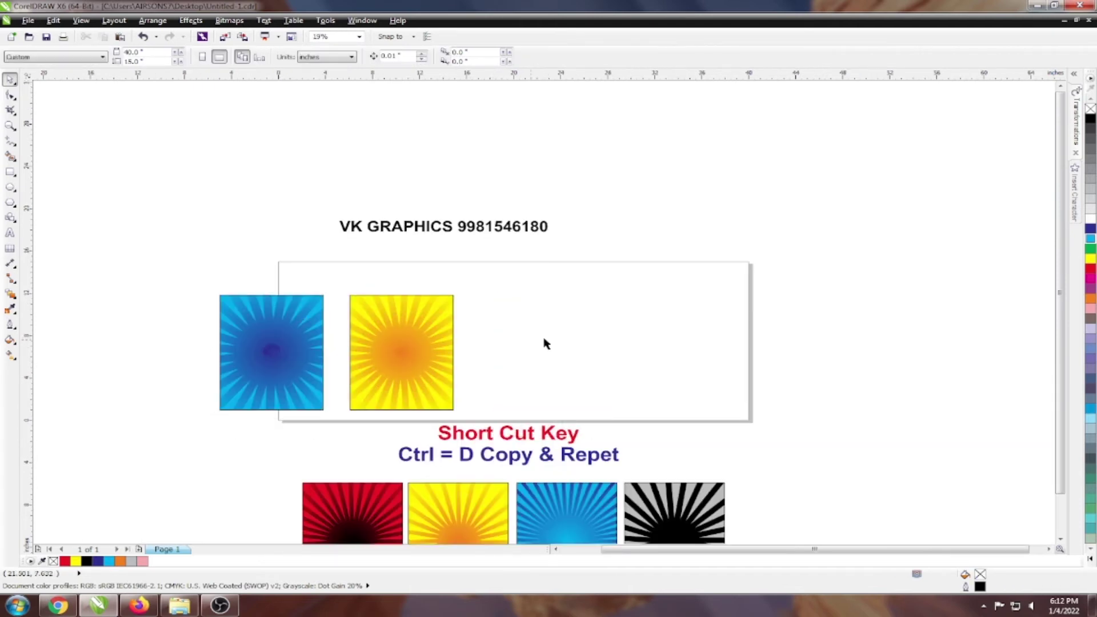
{"action": "left_click", "coordinate": [10, 172]}
{"action": "mouse_move", "coordinate": [512, 300]}
{"action": "left_mouse_down"}
{"action": "mouse_move", "coordinate": [626, 328]}
{"action": "mouse_move", "coordinate": [665, 312]}
{"action": "left_mouse_up"}
{"action": "key", "text": "space"}
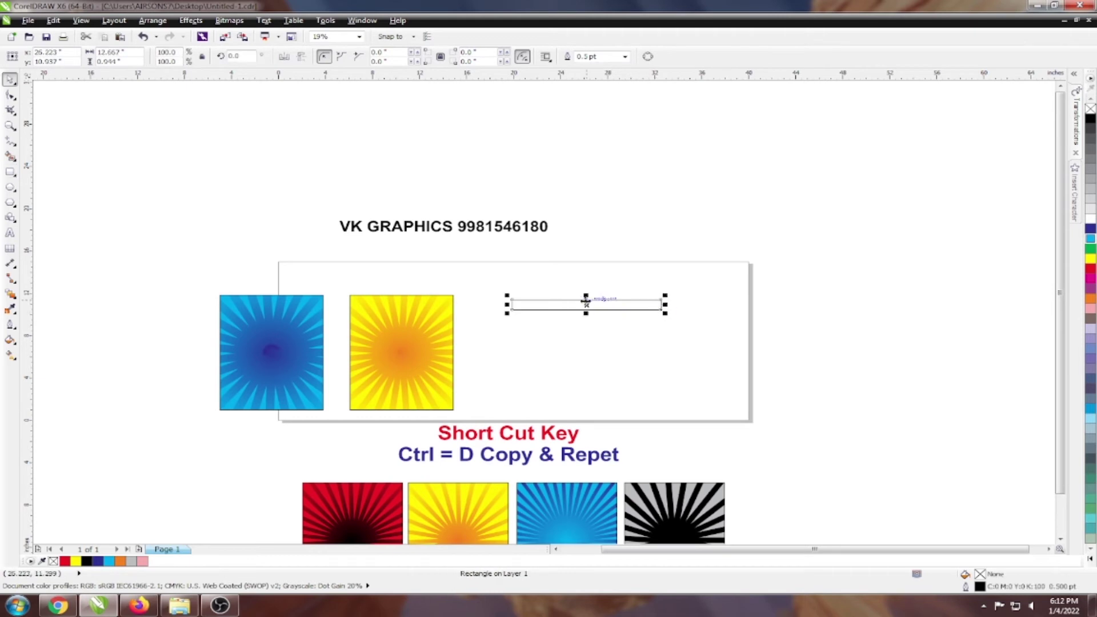
Step: Apply a left-to-right linear gradient to the bar starting in red
{"action": "scroll", "coordinate": [587, 302], "scroll_direction": "up", "scroll_amount": 2}
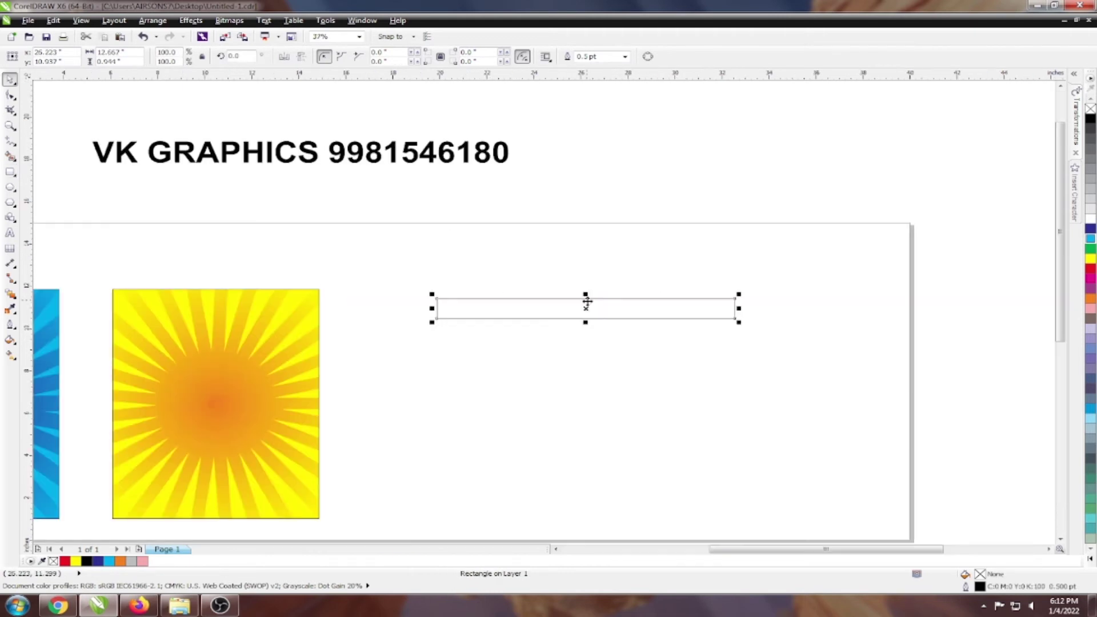
{"action": "left_click", "coordinate": [17, 357]}
{"action": "left_click_drag", "start_coordinate": [436, 308], "coordinate": [735, 308]}
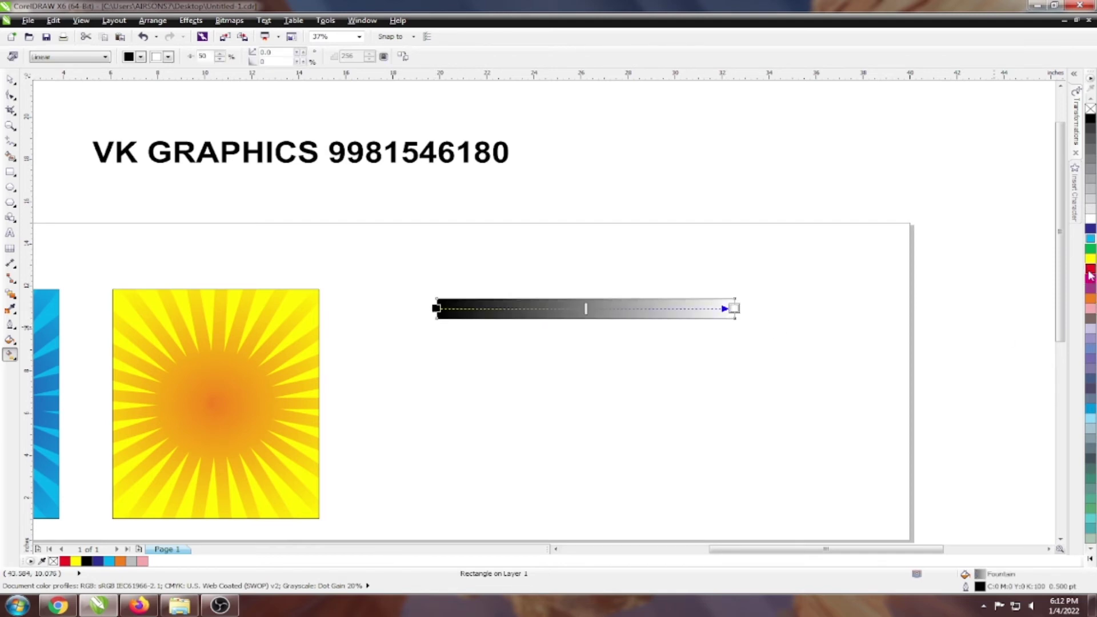
{"action": "left_click_drag", "start_coordinate": [438, 312], "coordinate": [438, 311]}
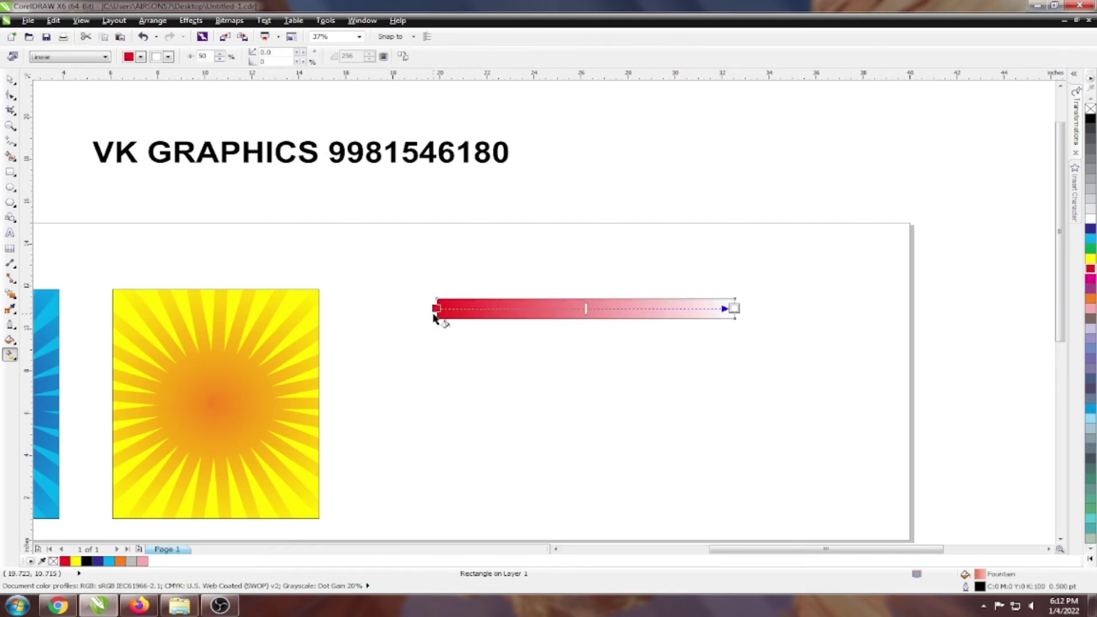
Step: Set a custom blend ending in dark red in Fountain Fill, then remove the outline
{"action": "double_click", "coordinate": [980, 575]}
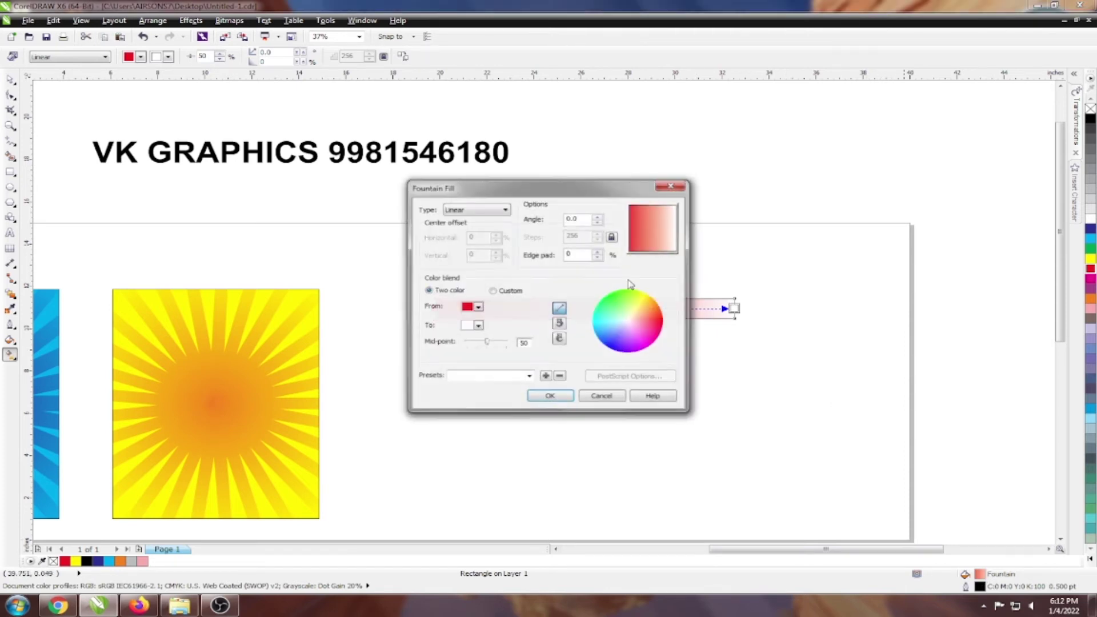
{"action": "left_click", "coordinate": [493, 292]}
{"action": "left_click", "coordinate": [574, 325]}
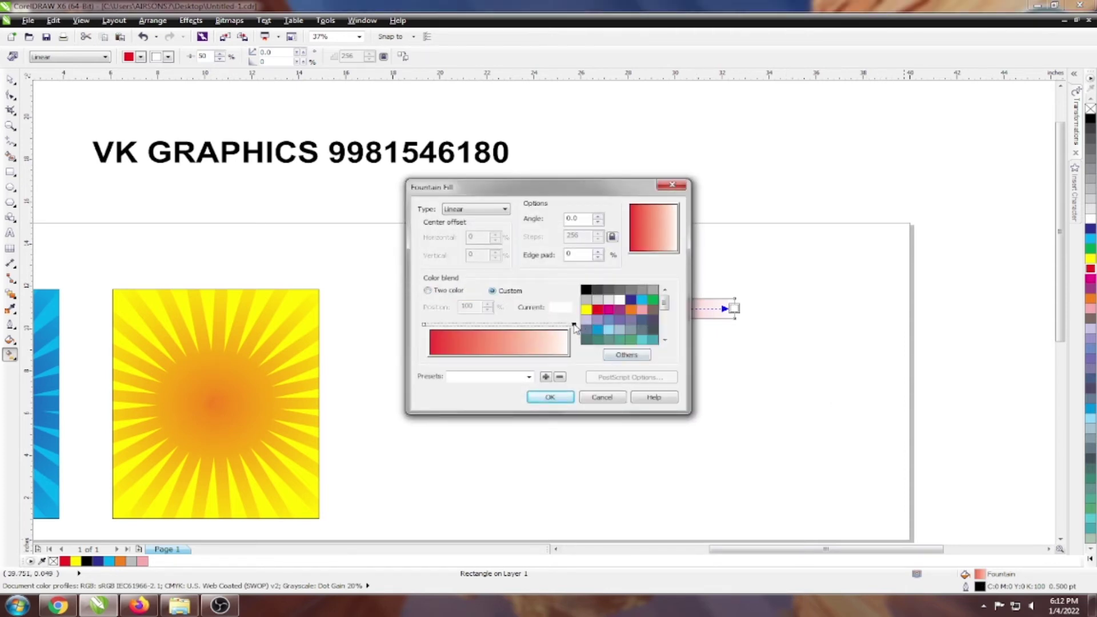
{"action": "left_click", "coordinate": [614, 356]}
{"action": "type", "text": "100"}
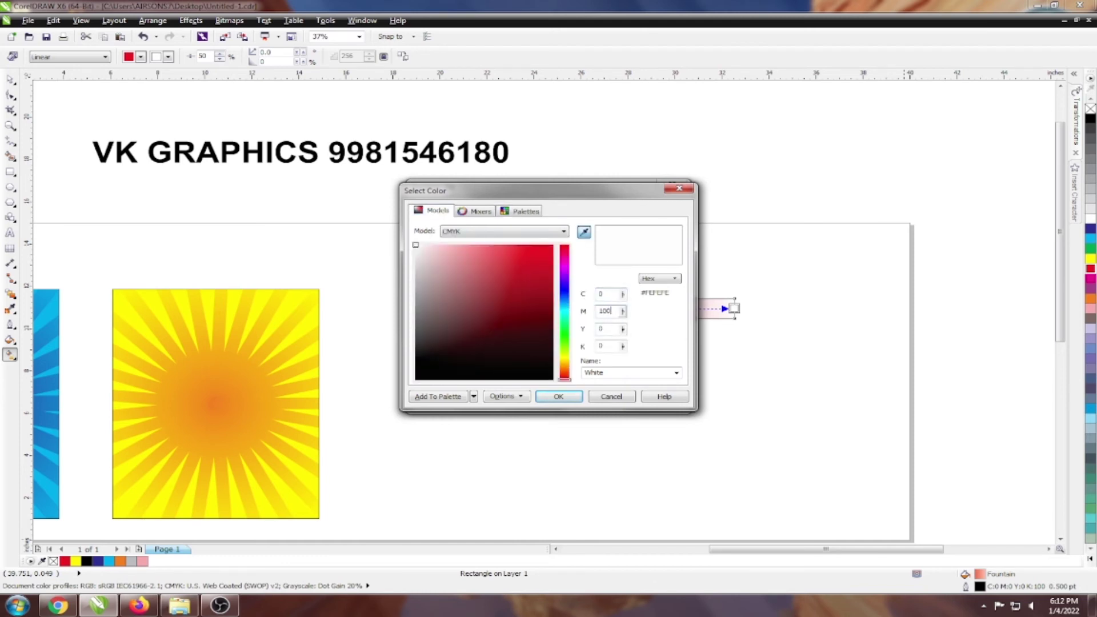
{"action": "key", "text": "Tab"}
{"action": "type", "text": "100"}
{"action": "key", "text": "Tab"}
{"action": "type", "text": "4"}
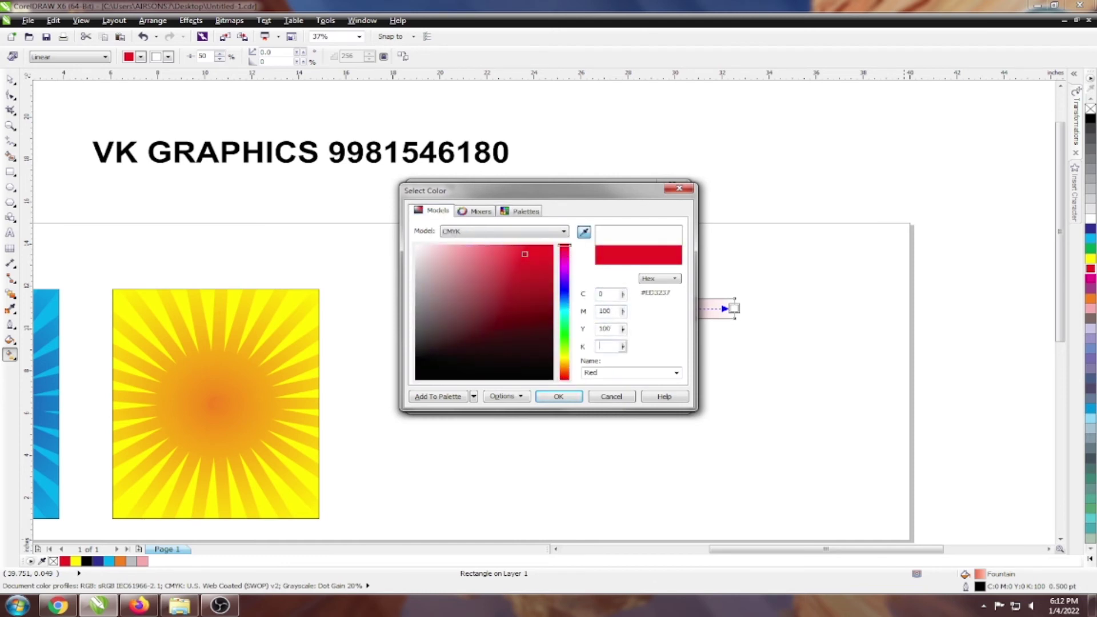
{"action": "type", "text": "40"}
{"action": "key", "text": "Return"}
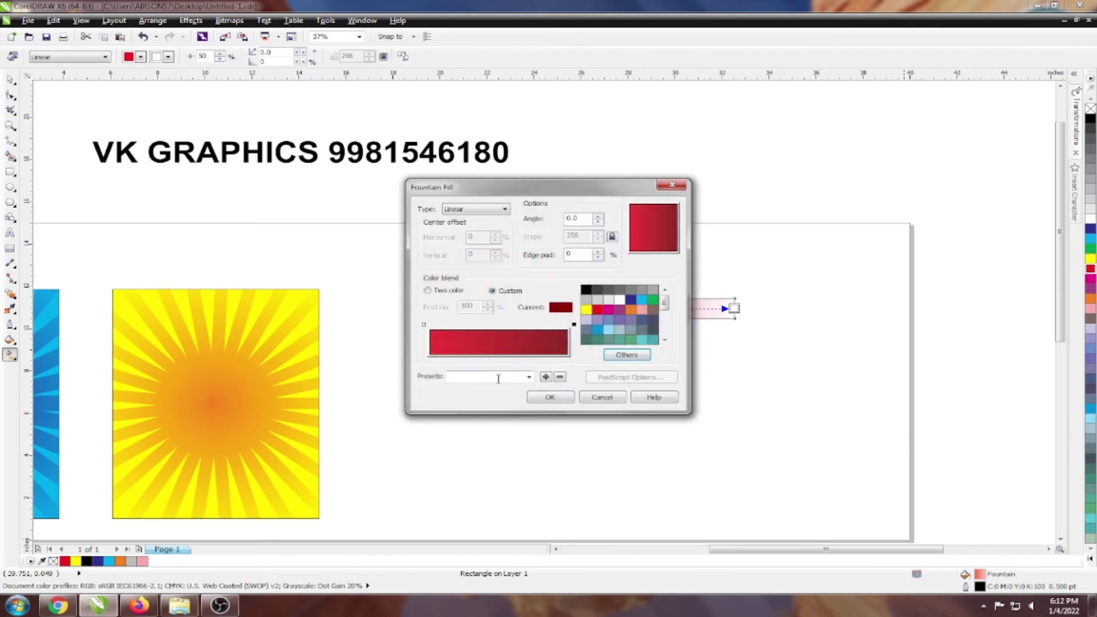
{"action": "left_click", "coordinate": [552, 397]}
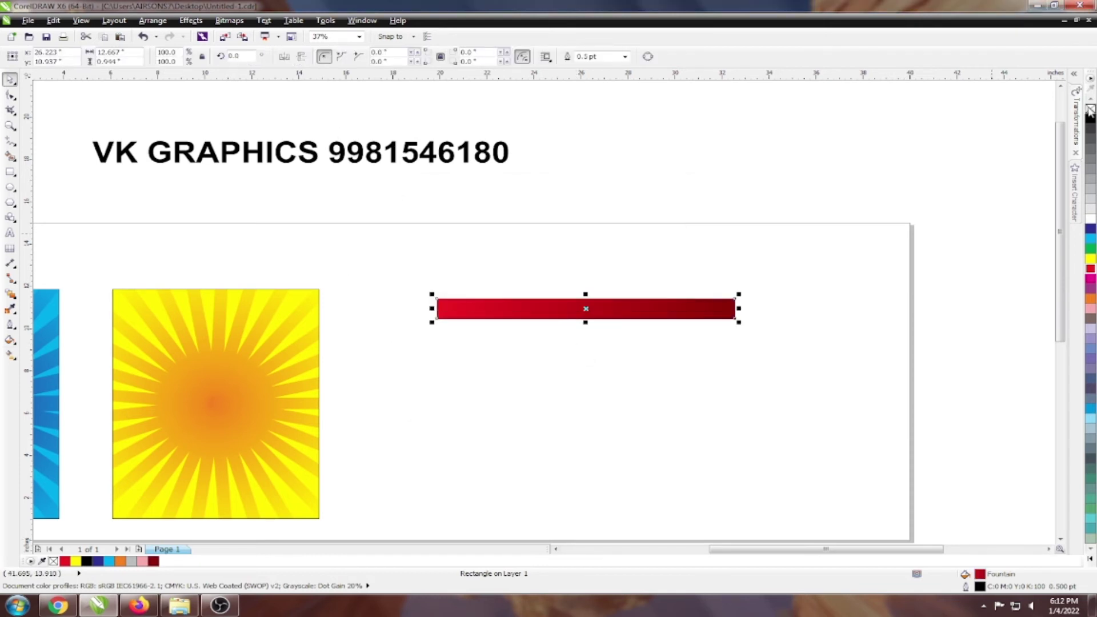
{"action": "right_click", "coordinate": [1090, 109]}
Step: Shrink the shortcut note and move it off the page to the right
{"action": "left_click", "coordinate": [589, 310]}
{"action": "scroll", "coordinate": [590, 308], "scroll_direction": "up", "scroll_amount": 2}
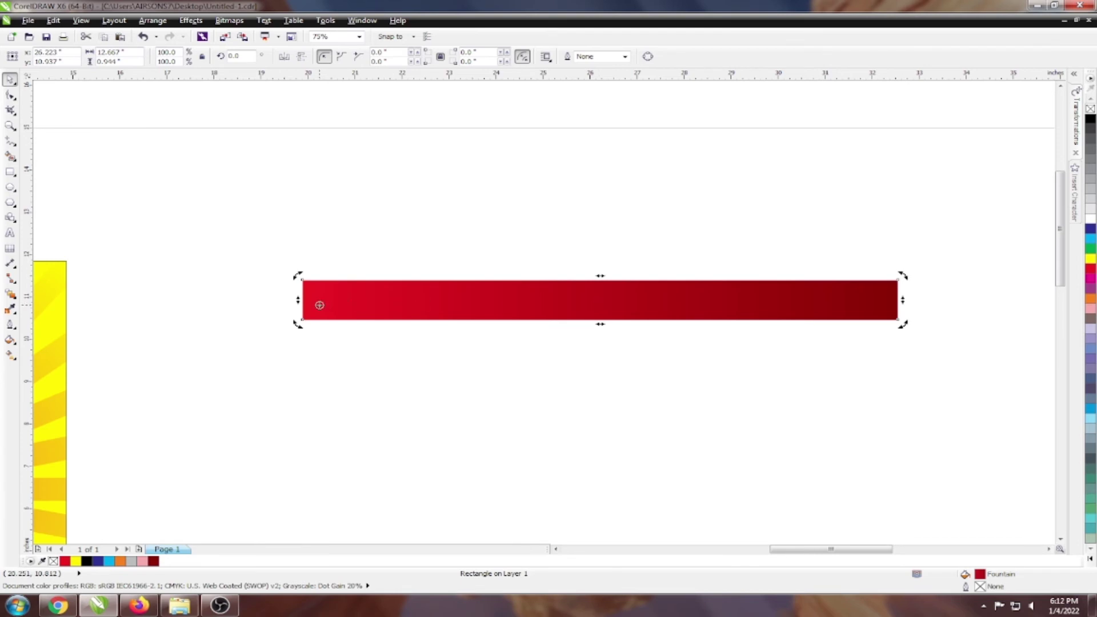
{"action": "scroll", "coordinate": [612, 280], "scroll_direction": "down", "scroll_amount": 4}
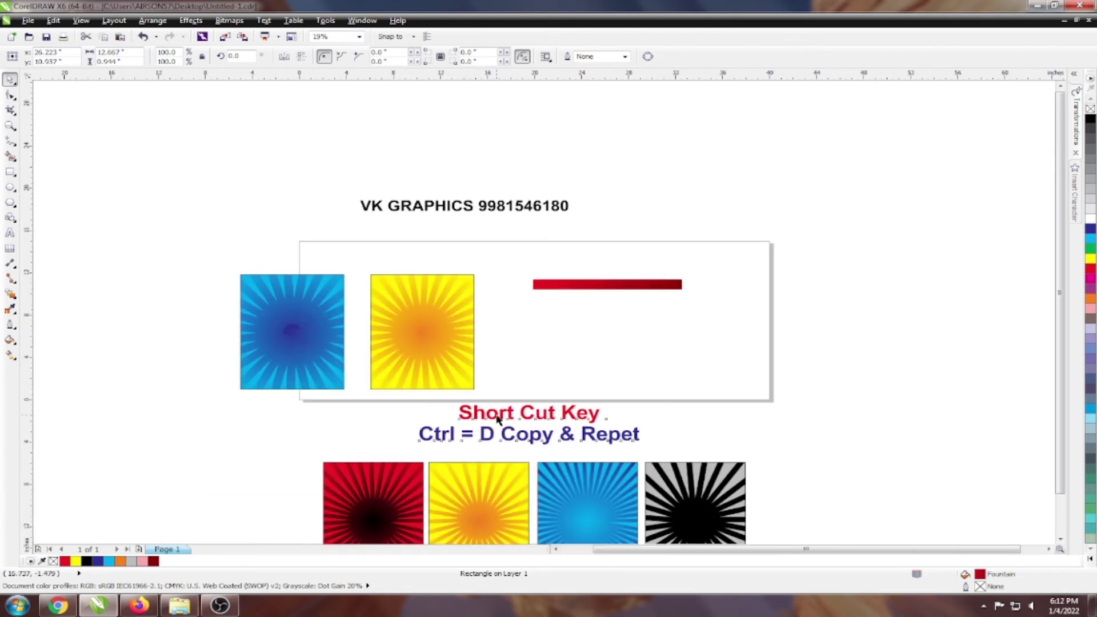
{"action": "left_click_drag", "start_coordinate": [477, 434], "coordinate": [558, 358]}
{"action": "left_click_drag", "start_coordinate": [725, 373], "coordinate": [675, 364]}
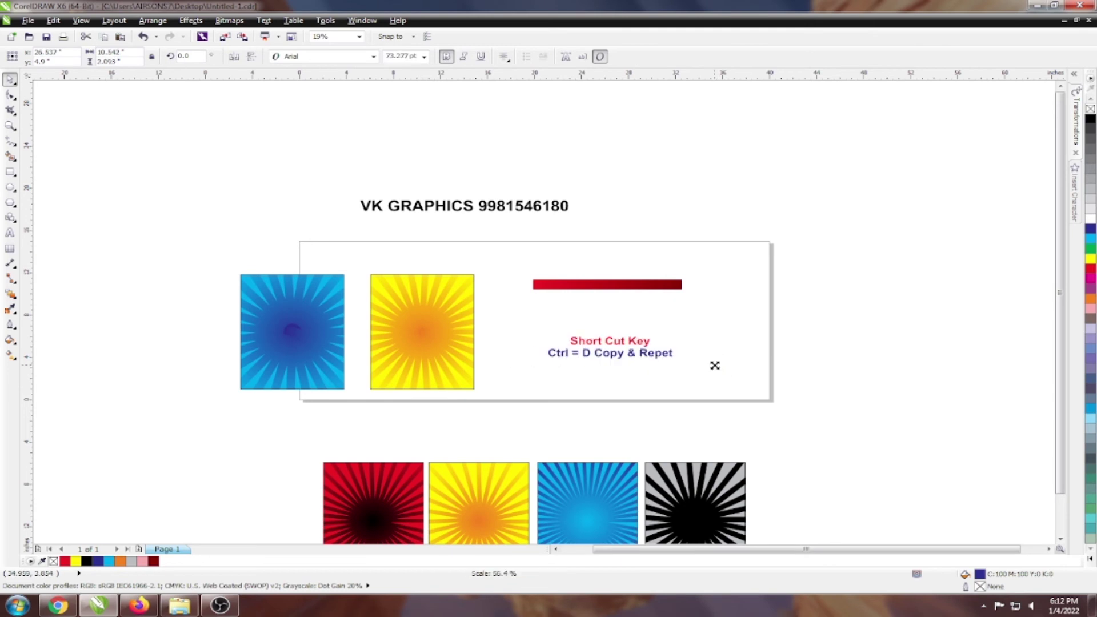
{"action": "scroll", "coordinate": [604, 358], "scroll_direction": "up", "scroll_amount": 2}
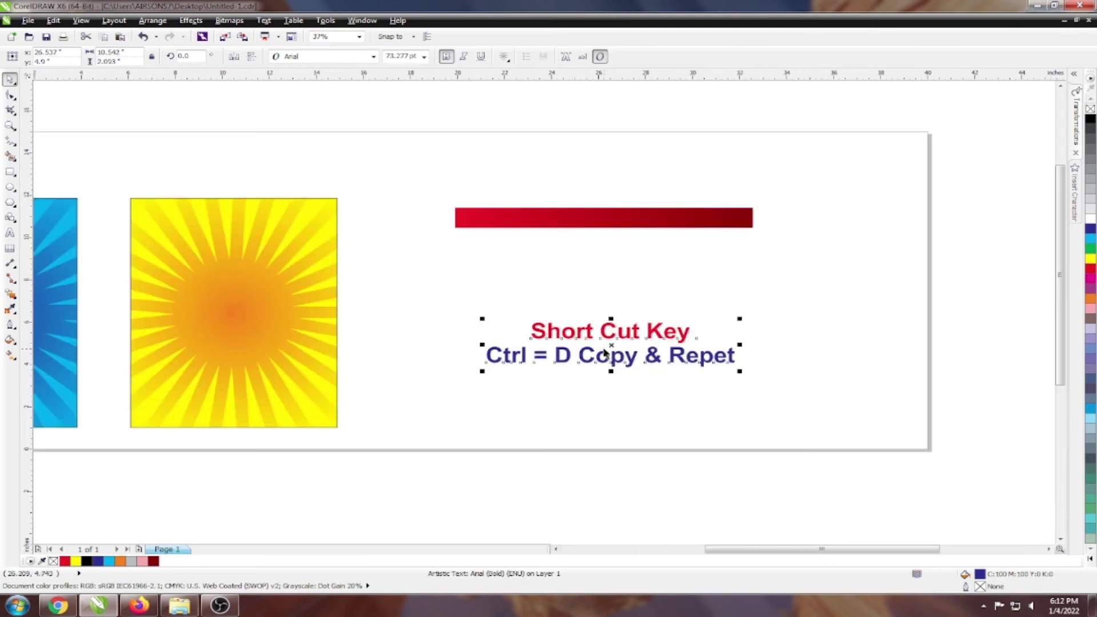
{"action": "left_click", "coordinate": [776, 390]}
{"action": "scroll", "coordinate": [606, 350], "scroll_direction": "down", "scroll_amount": 2}
{"action": "left_click_drag", "start_coordinate": [616, 350], "coordinate": [886, 358]}
Step: Rotate-copy the red bar around its left end and repeat it into a full starburst
{"action": "left_click", "coordinate": [596, 281]}
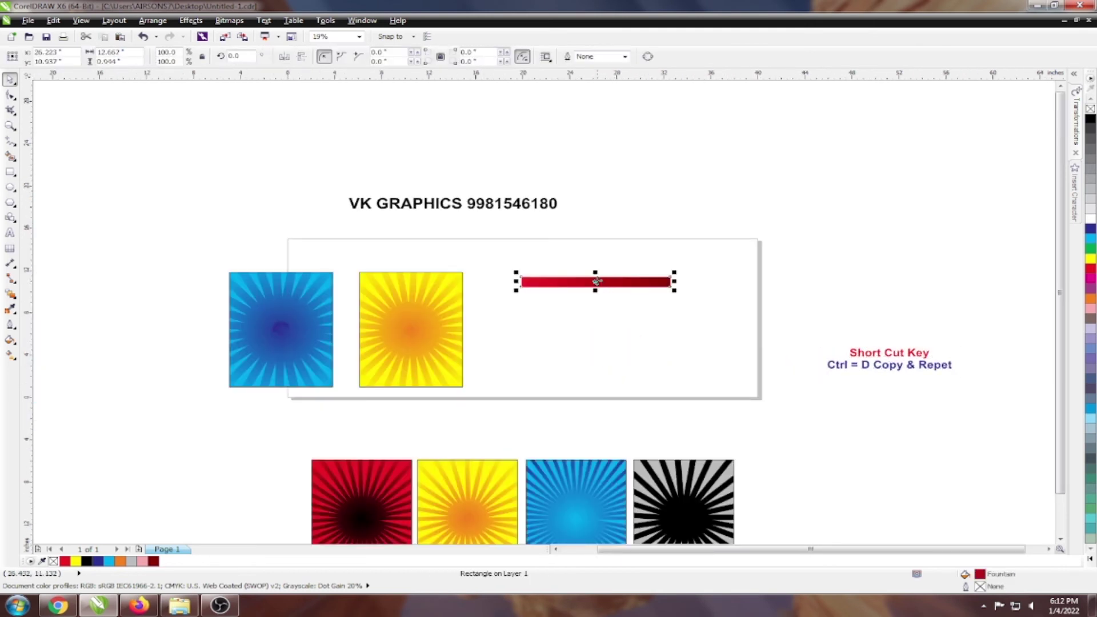
{"action": "scroll", "coordinate": [569, 270], "scroll_direction": "up", "scroll_amount": 2}
{"action": "mouse_move", "coordinate": [473, 283]}
{"action": "left_mouse_down"}
{"action": "mouse_move", "coordinate": [453, 290]}
{"action": "mouse_move", "coordinate": [450, 276]}
{"action": "left_mouse_up"}
{"action": "left_click_drag", "start_coordinate": [450, 277], "coordinate": [450, 276]}
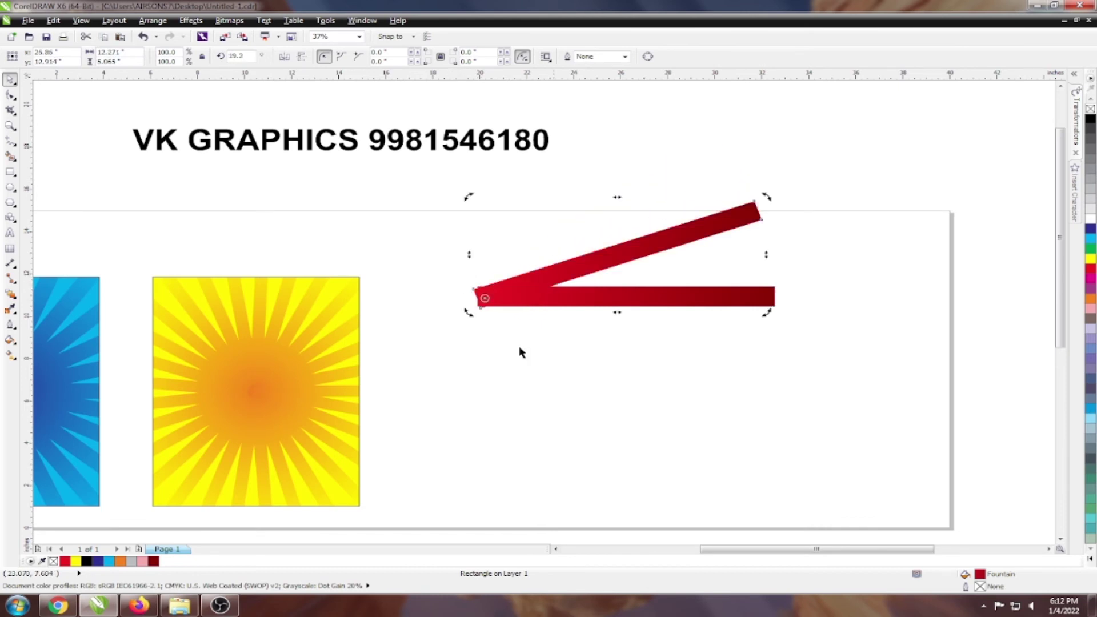
{"action": "key", "text": "ctrl+r"}
{"action": "key", "text": "ctrl+r"}
{"action": "key", "text": "ctrl+r"}
{"action": "key", "text": "ctrl+r"}
{"action": "key", "text": "ctrl+r"}
{"action": "key", "text": "ctrl+r"}
{"action": "key", "text": "ctrl+r"}
{"action": "key", "text": "ctrl+r"}
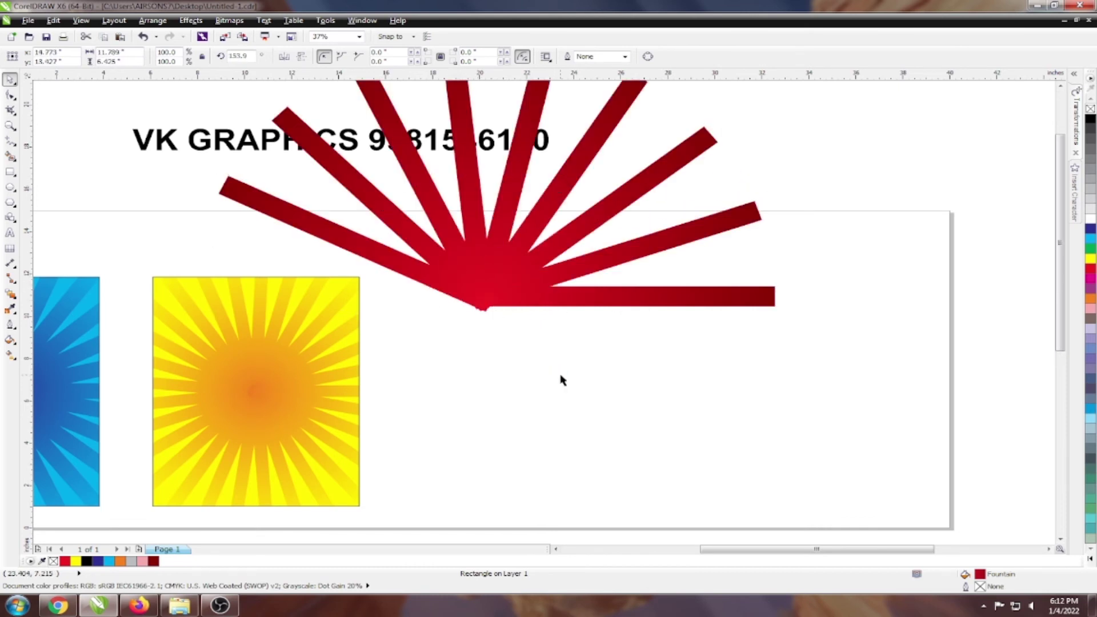
{"action": "key", "text": "ctrl+r"}
{"action": "key", "text": "ctrl+r"}
{"action": "key", "text": "ctrl+r"}
{"action": "key", "text": "ctrl+r"}
{"action": "key", "text": "ctrl+r"}
{"action": "key", "text": "ctrl+r"}
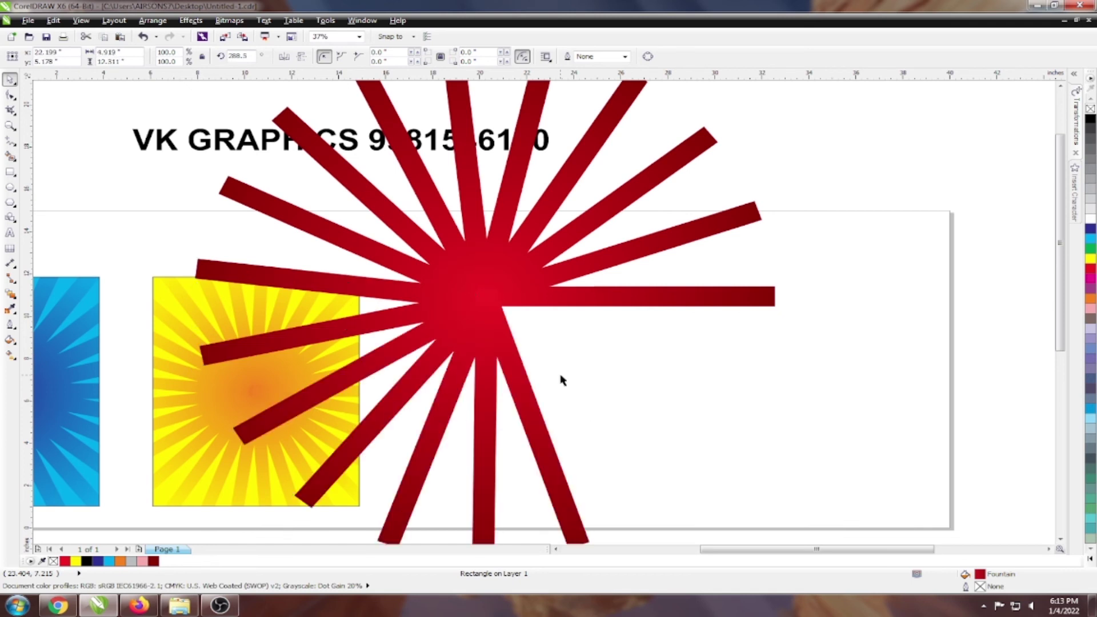
{"action": "key", "text": "ctrl+r"}
{"action": "key", "text": "ctrl+r"}
{"action": "key", "text": "ctrl+r"}
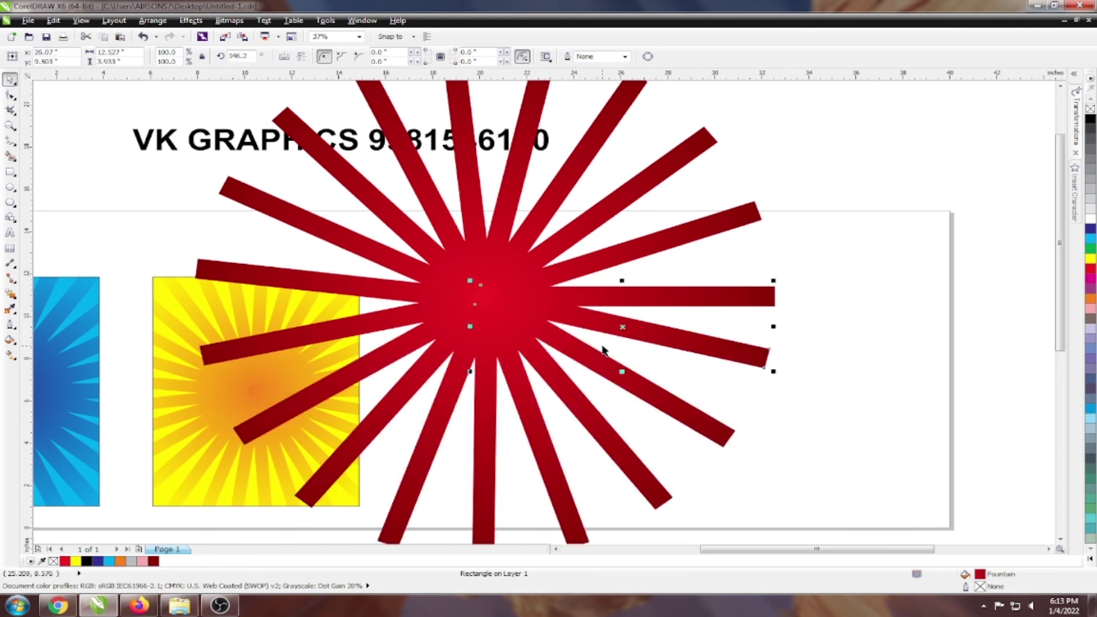
{"action": "scroll", "coordinate": [652, 333], "scroll_direction": "down", "scroll_amount": 2}
Step: Group the 19 rays, shrink the group beside the yellow square, and place a yellow square copy
{"action": "left_click", "coordinate": [455, 247]}
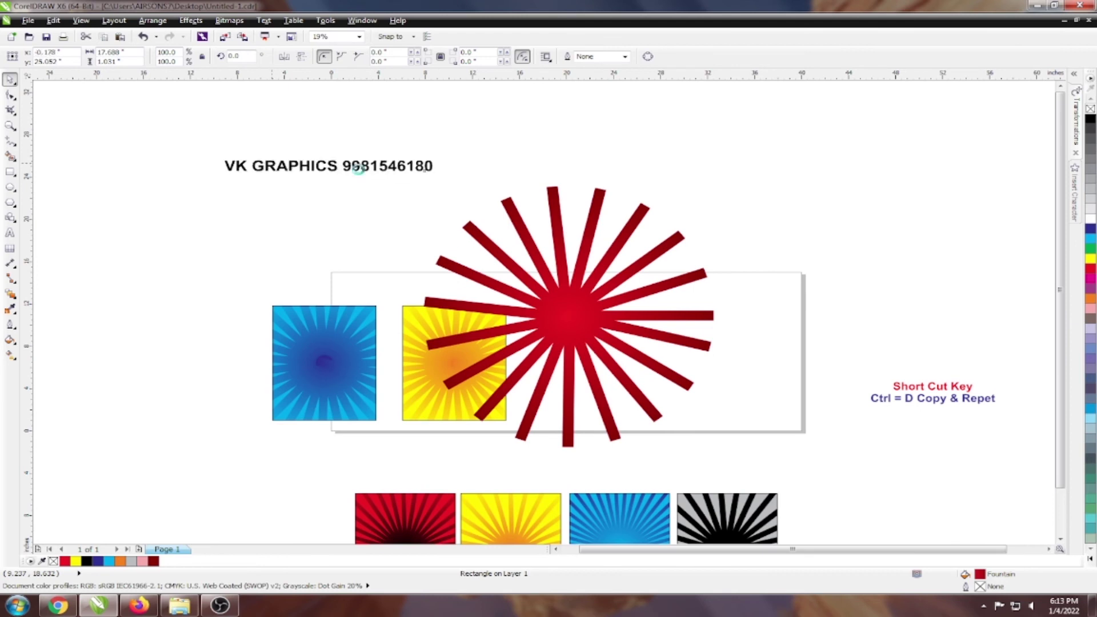
{"action": "left_click_drag", "start_coordinate": [399, 128], "coordinate": [676, 460]}
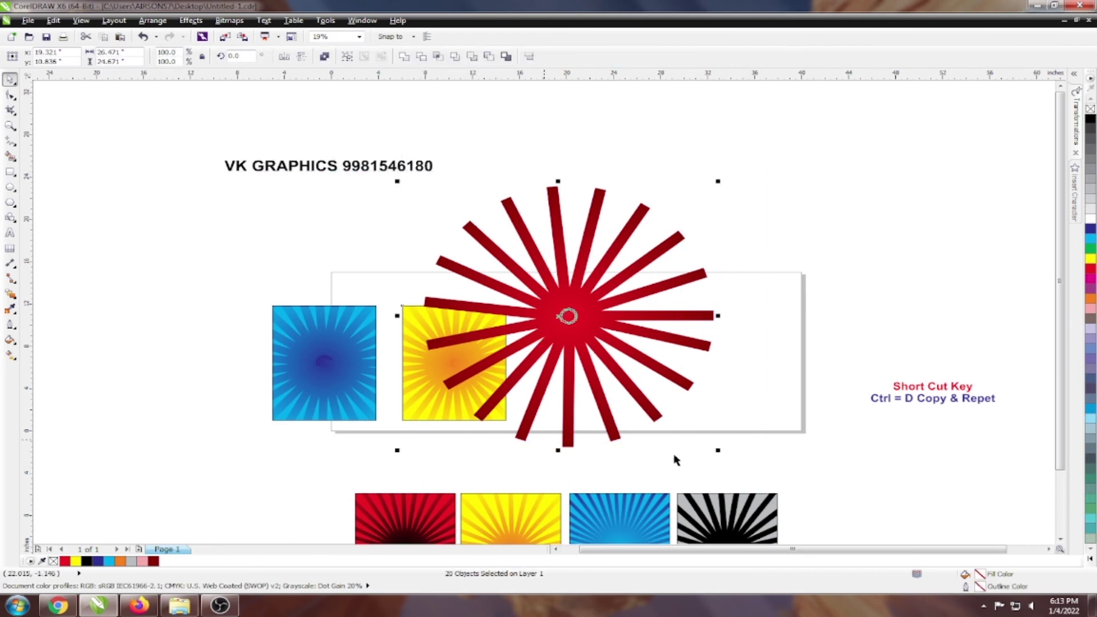
{"action": "left_click", "coordinate": [440, 394], "text": "shift"}
{"action": "key", "text": "ctrl+g"}
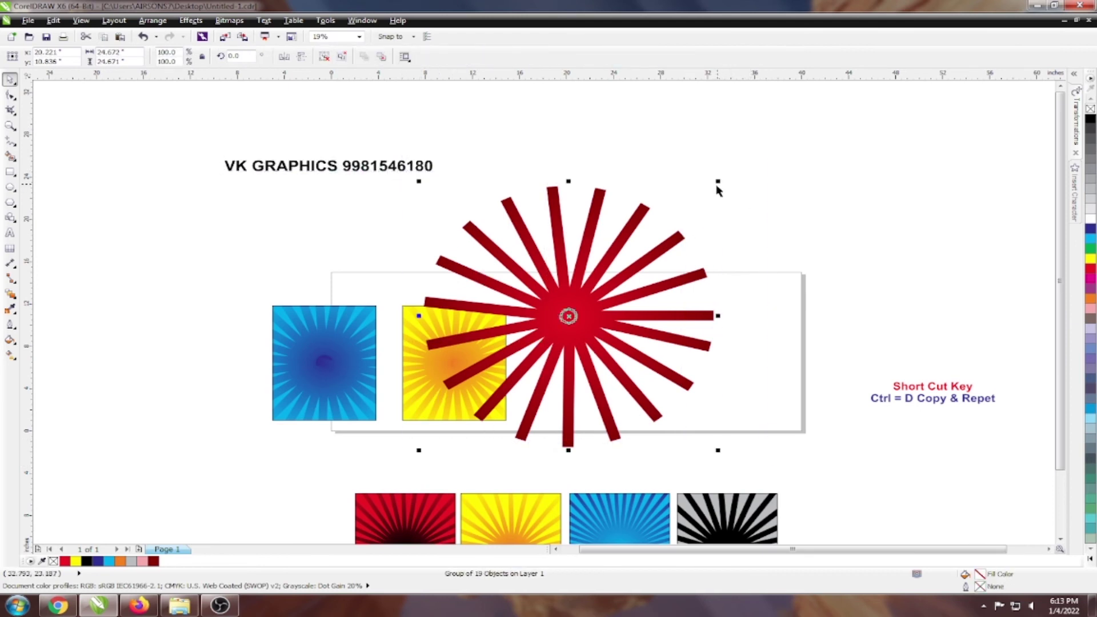
{"action": "left_click_drag", "start_coordinate": [718, 182], "coordinate": [637, 252]}
{"action": "left_click_drag", "start_coordinate": [570, 316], "coordinate": [705, 337]}
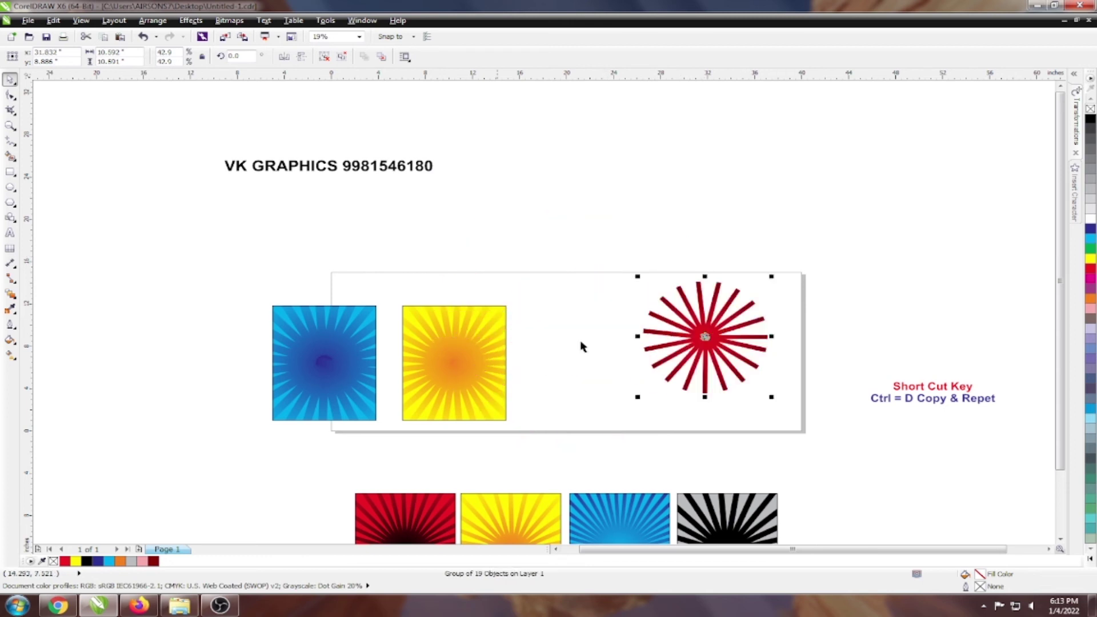
{"action": "left_click_drag", "start_coordinate": [454, 362], "coordinate": [589, 363]}
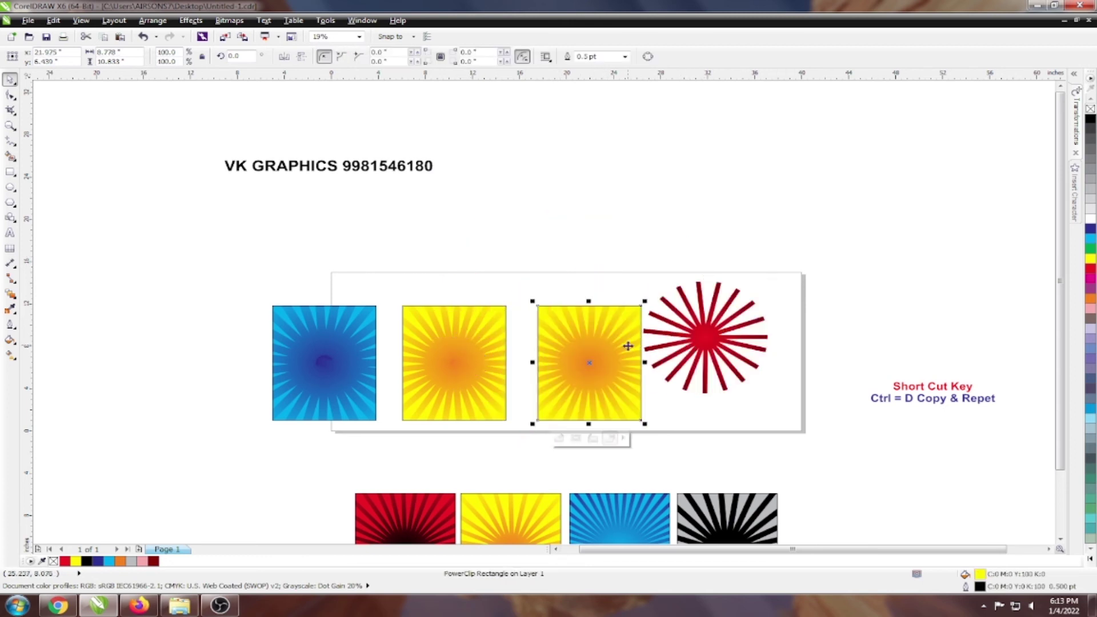
Step: Empty the copied frame, clear its yellow fill and fill it red under the starburst
{"action": "key", "text": "Delete"}
{"action": "key", "text": "ctrl+z"}
{"action": "left_click", "coordinate": [1090, 111]}
{"action": "left_click_drag", "start_coordinate": [736, 308], "coordinate": [616, 309]}
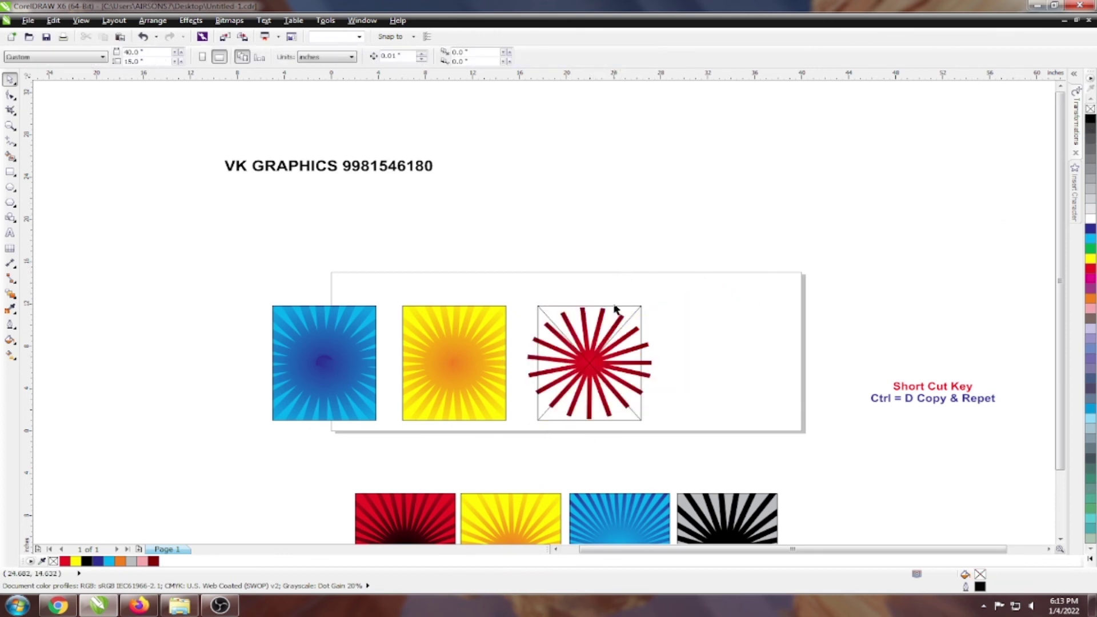
{"action": "left_click", "coordinate": [1091, 268]}
{"action": "left_click", "coordinate": [943, 278]}
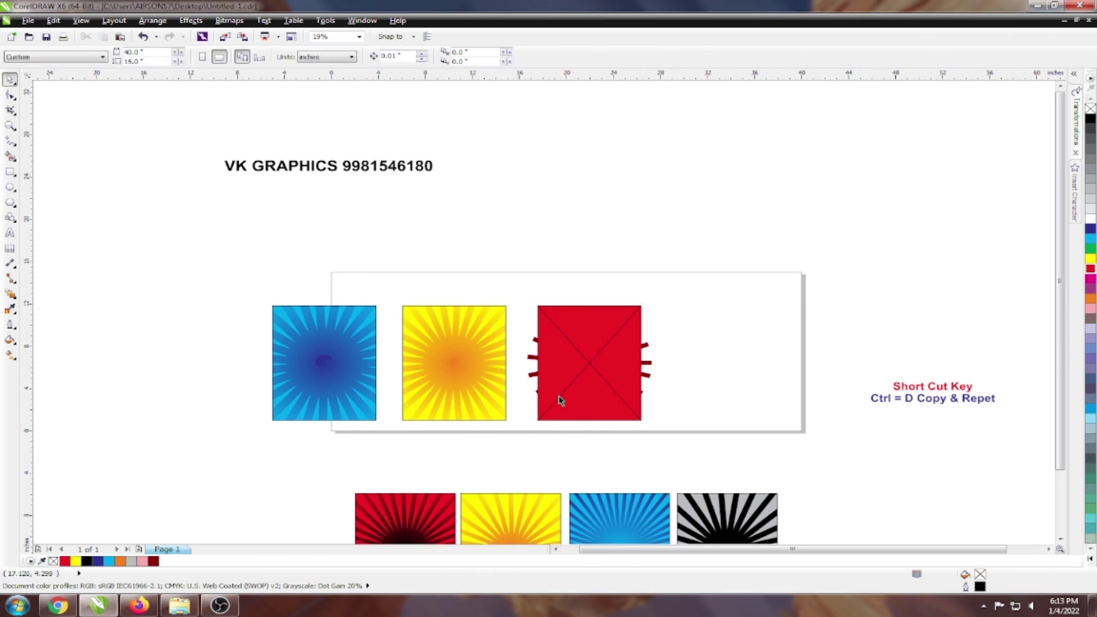
Step: PowerClip the red starburst group inside the red frame via Effects
{"action": "left_click", "coordinate": [535, 345]}
{"action": "left_click", "coordinate": [191, 21]}
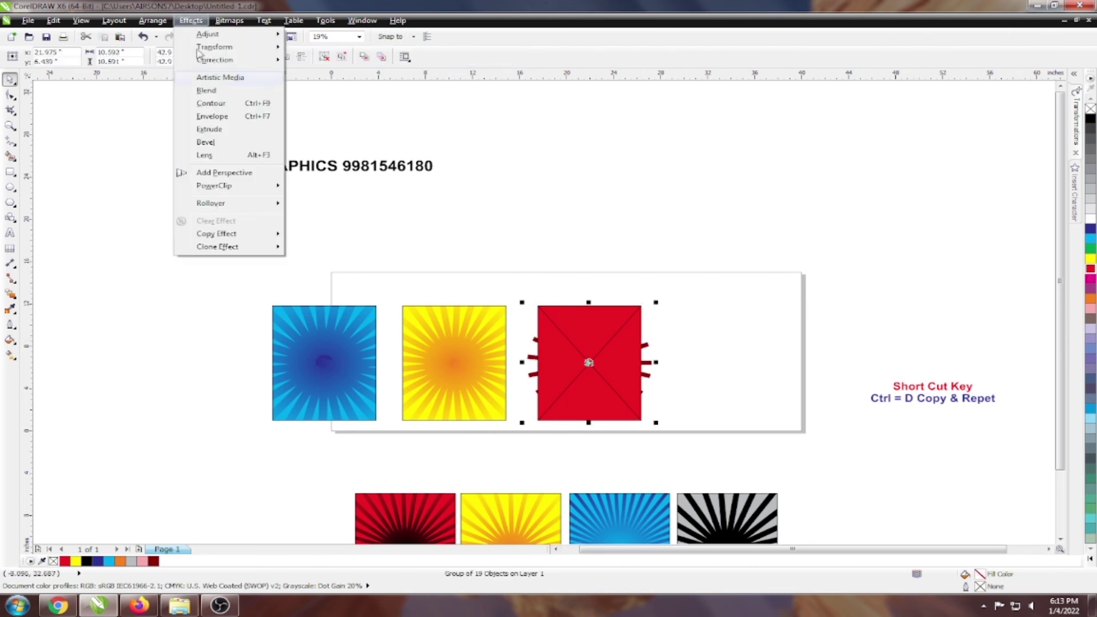
{"action": "left_click", "coordinate": [320, 186]}
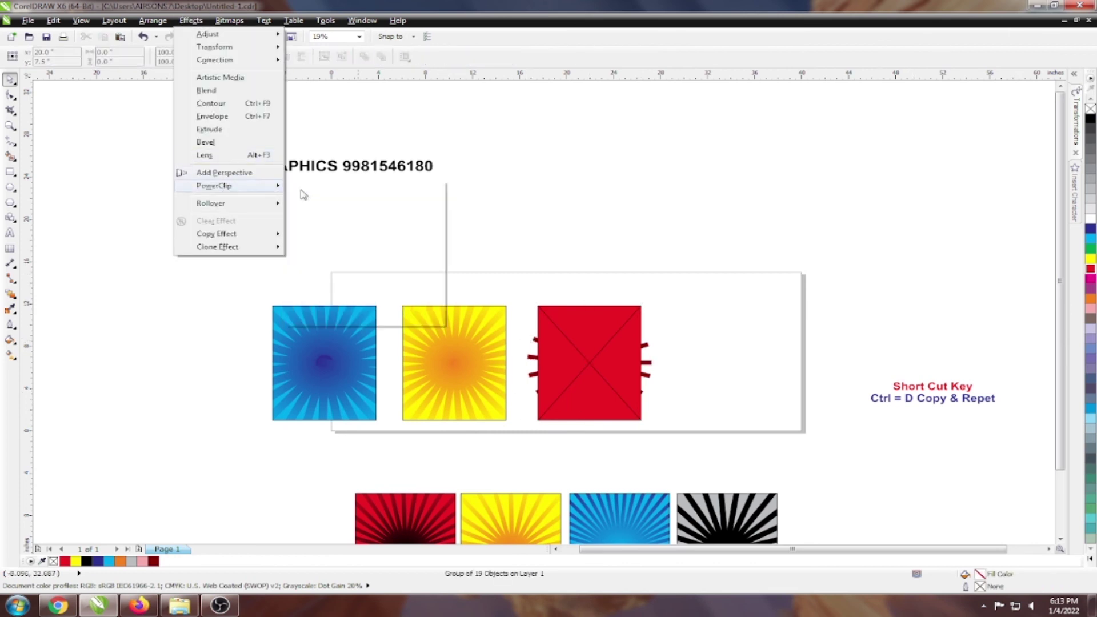
{"action": "left_click", "coordinate": [590, 320]}
{"action": "left_click", "coordinate": [592, 368], "text": "ctrl"}
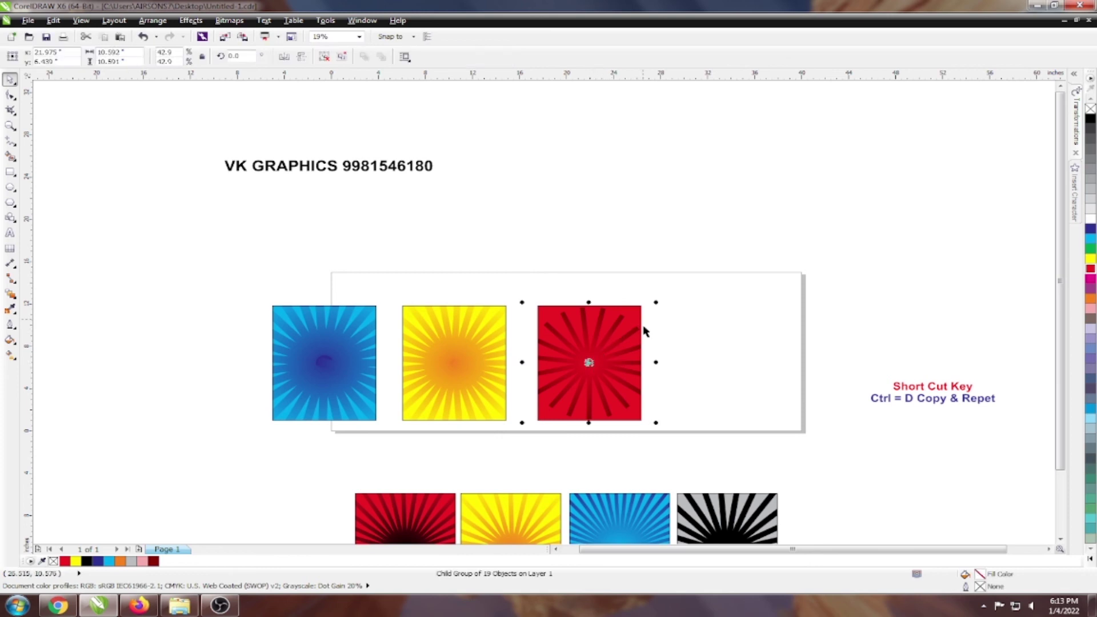
{"action": "left_click", "coordinate": [703, 321]}
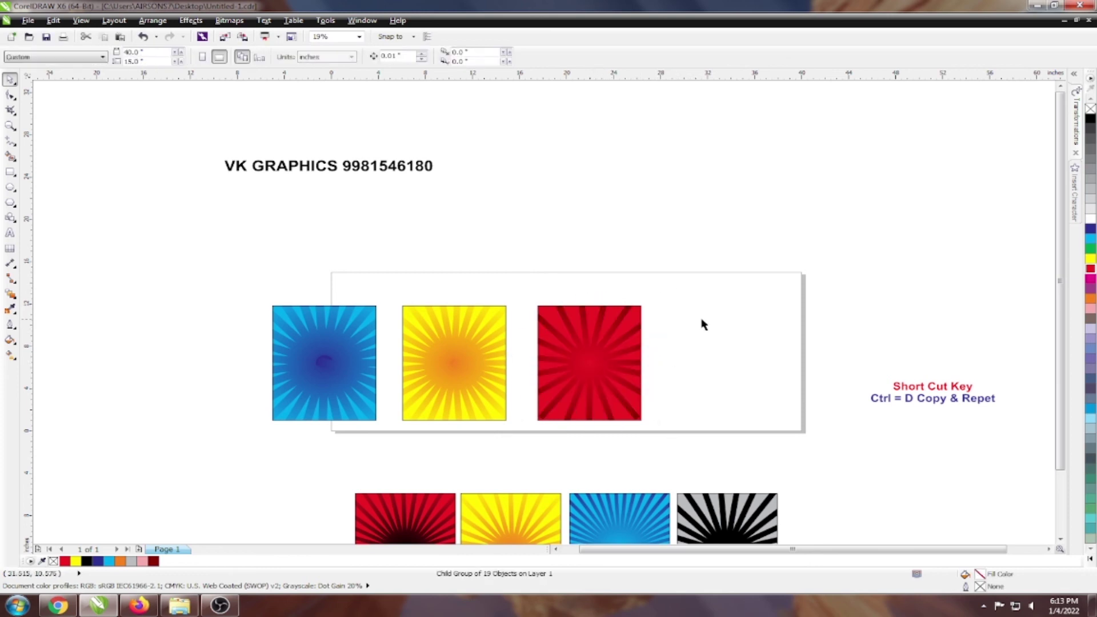
Step: Darken the red frame's Uniform Fill to a deep red with K set to 50
{"action": "scroll", "coordinate": [607, 355], "scroll_direction": "up", "scroll_amount": 2}
{"action": "left_click", "coordinate": [607, 355]}
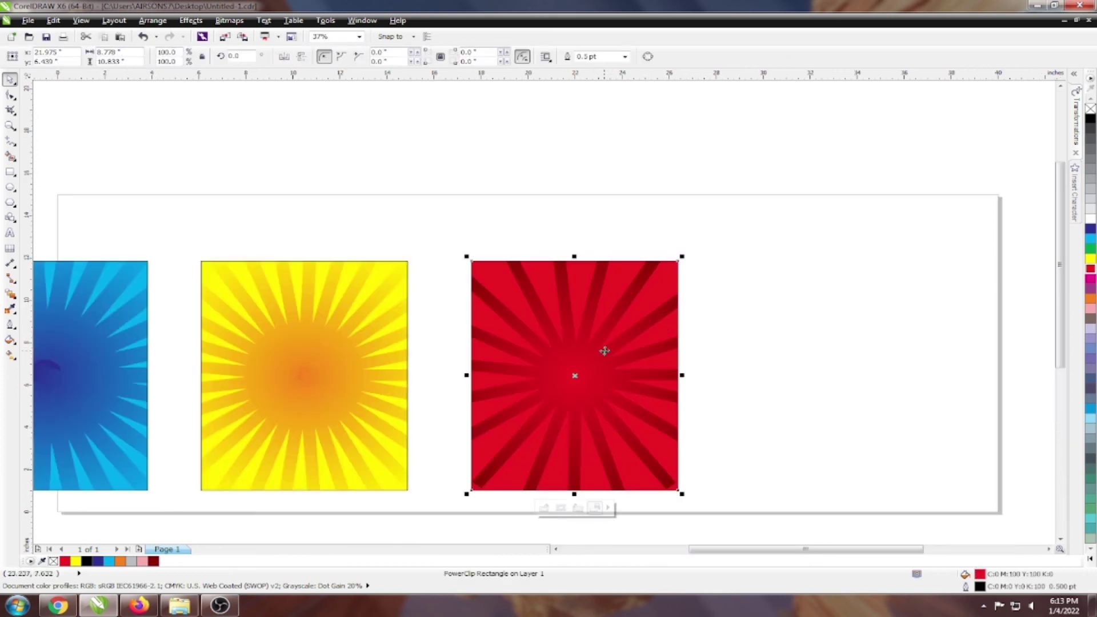
{"action": "key", "text": "shift+F11"}
{"action": "left_click", "coordinate": [438, 210]}
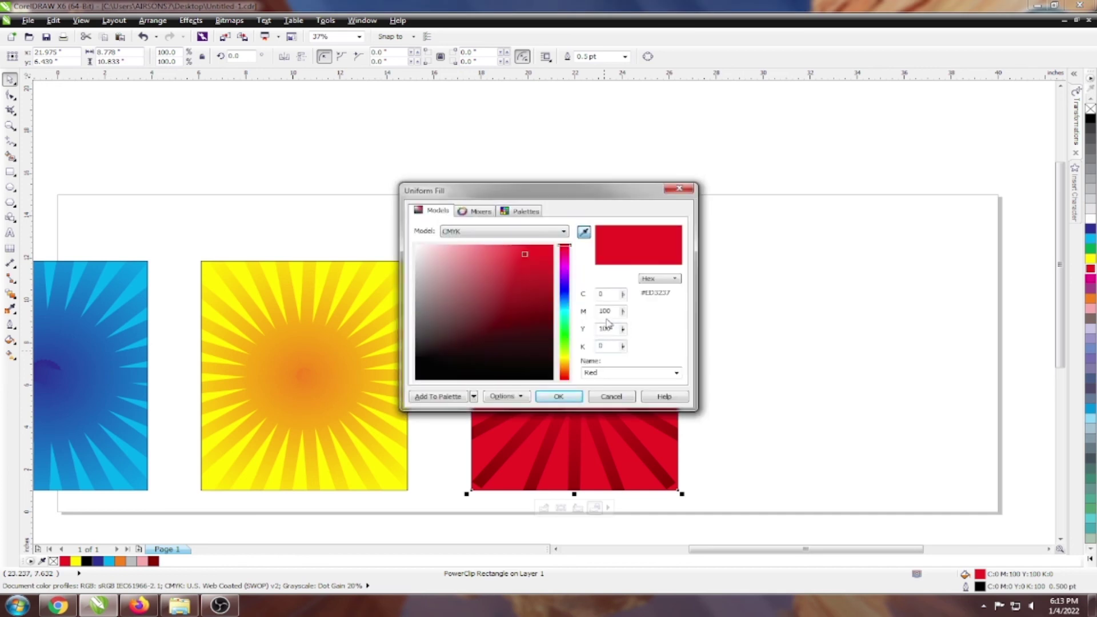
{"action": "type", "text": "0"}
{"action": "key", "text": "Return"}
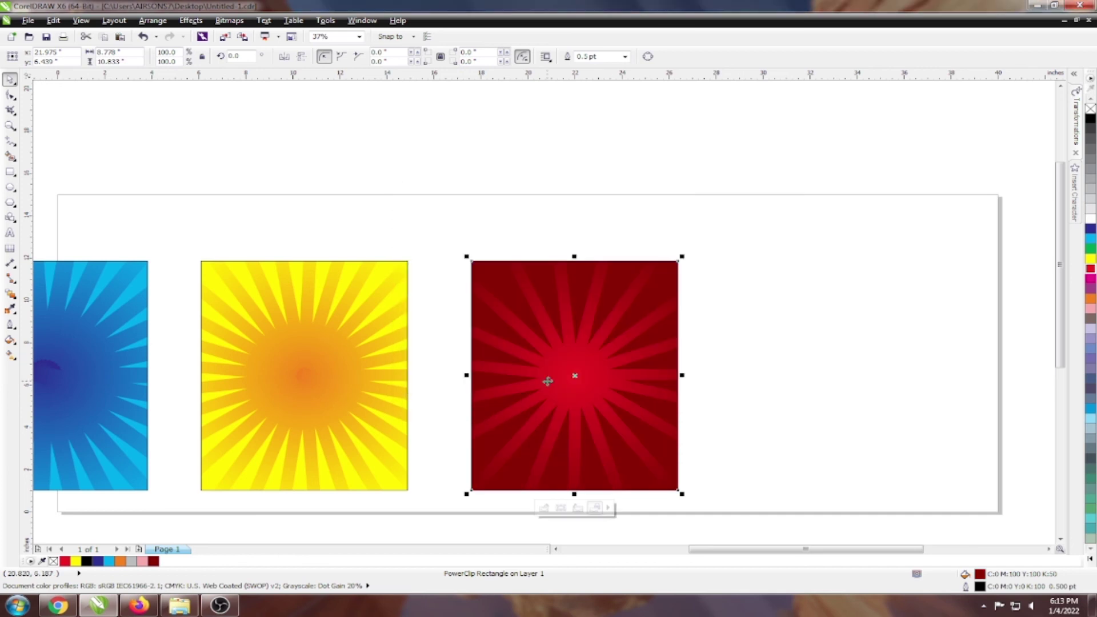
{"action": "key", "text": "Escape"}
Step: Move the VK GRAPHICS title down above the three sunburst squares
{"action": "scroll", "coordinate": [646, 253], "scroll_direction": "down", "scroll_amount": 2}
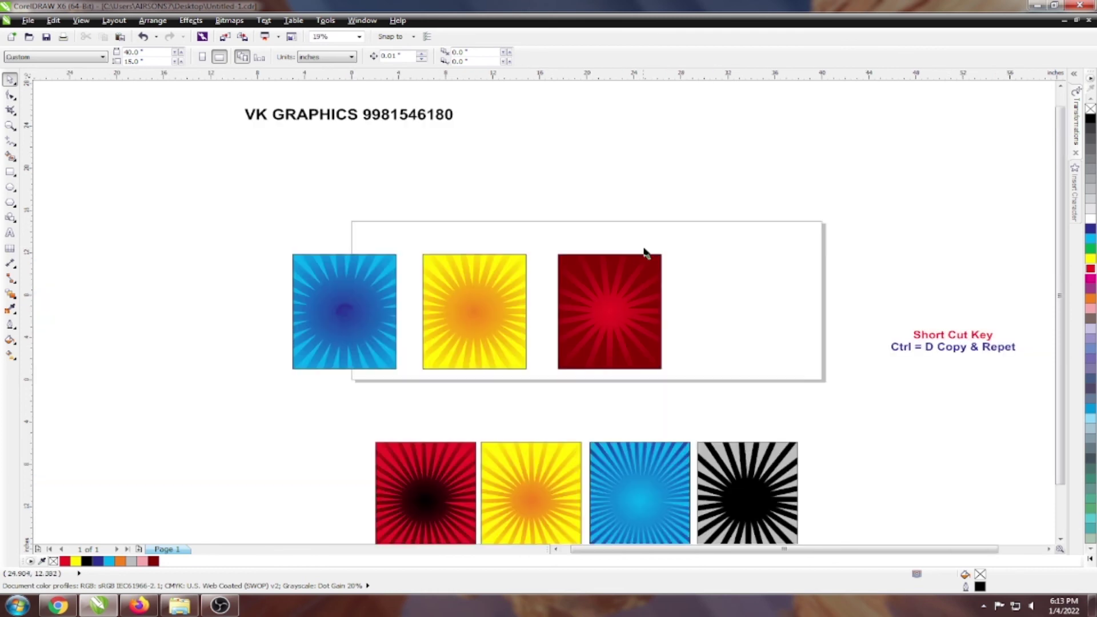
{"action": "left_click_drag", "start_coordinate": [695, 231], "coordinate": [247, 369]}
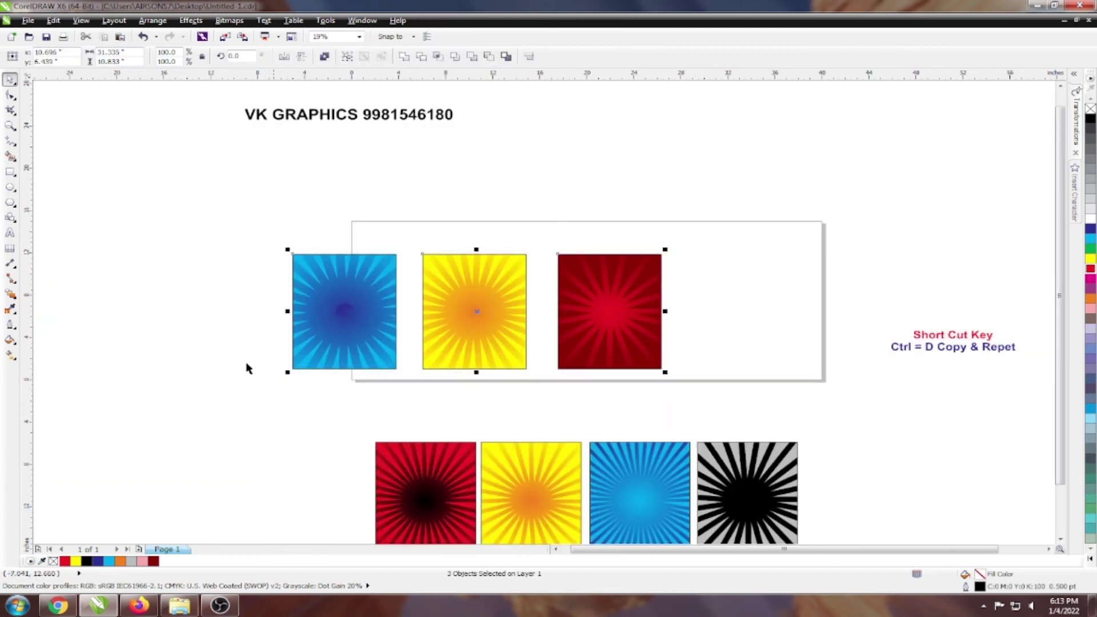
{"action": "left_click_drag", "start_coordinate": [308, 117], "coordinate": [416, 239]}
{"action": "left_click_drag", "start_coordinate": [245, 204], "coordinate": [737, 409]}
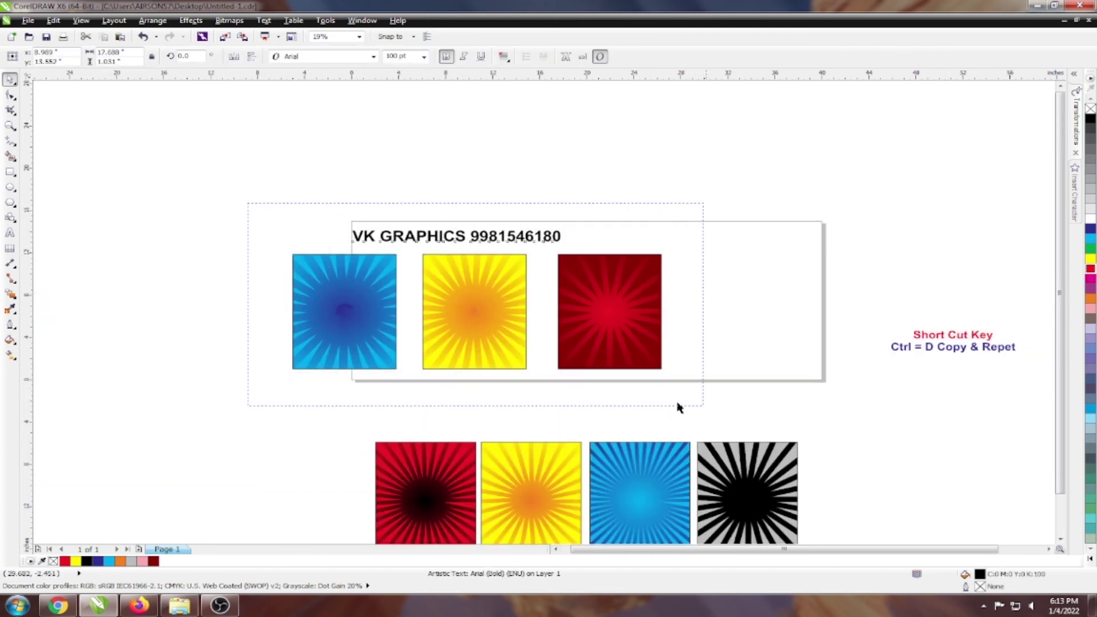